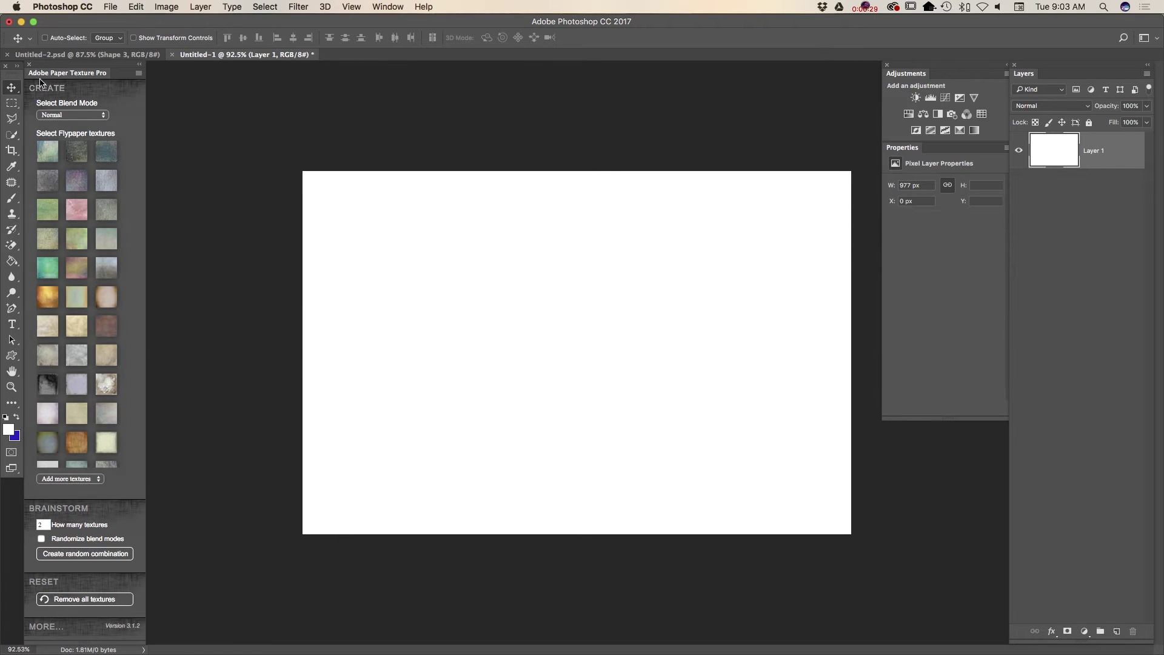
# Apply the Creme_anglaise paper texture over the canvas and set its layer opacity to 55%.
pyautogui.click(49, 329)
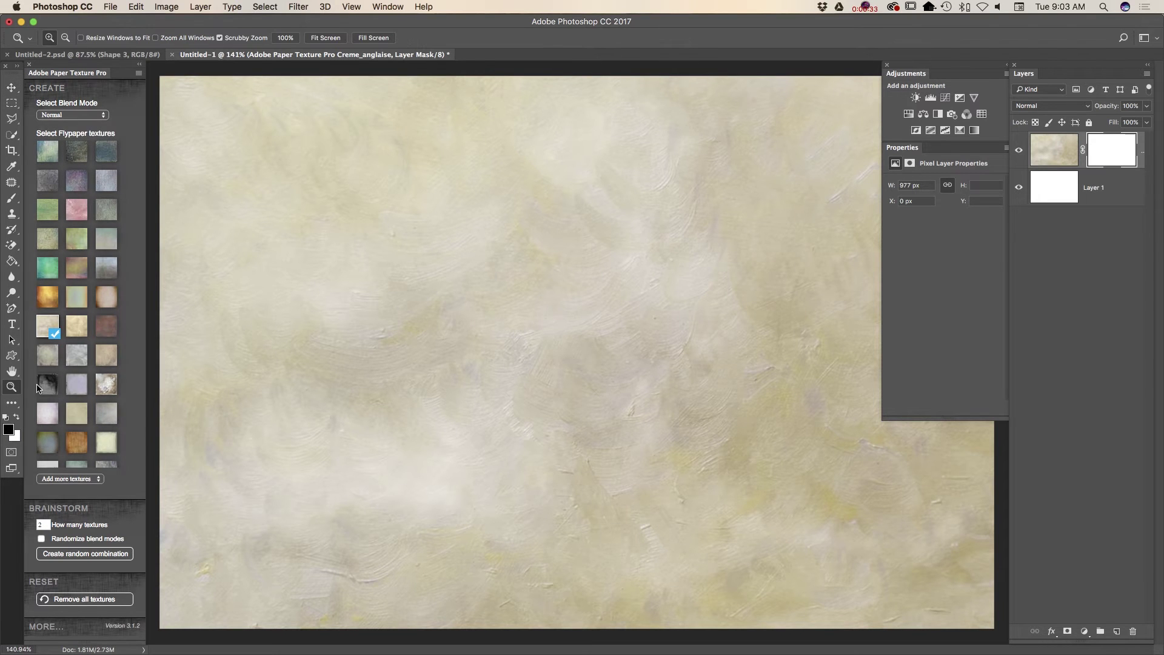
pyautogui.keyDown('alt'); pyautogui.click(502, 389); pyautogui.keyUp('alt')
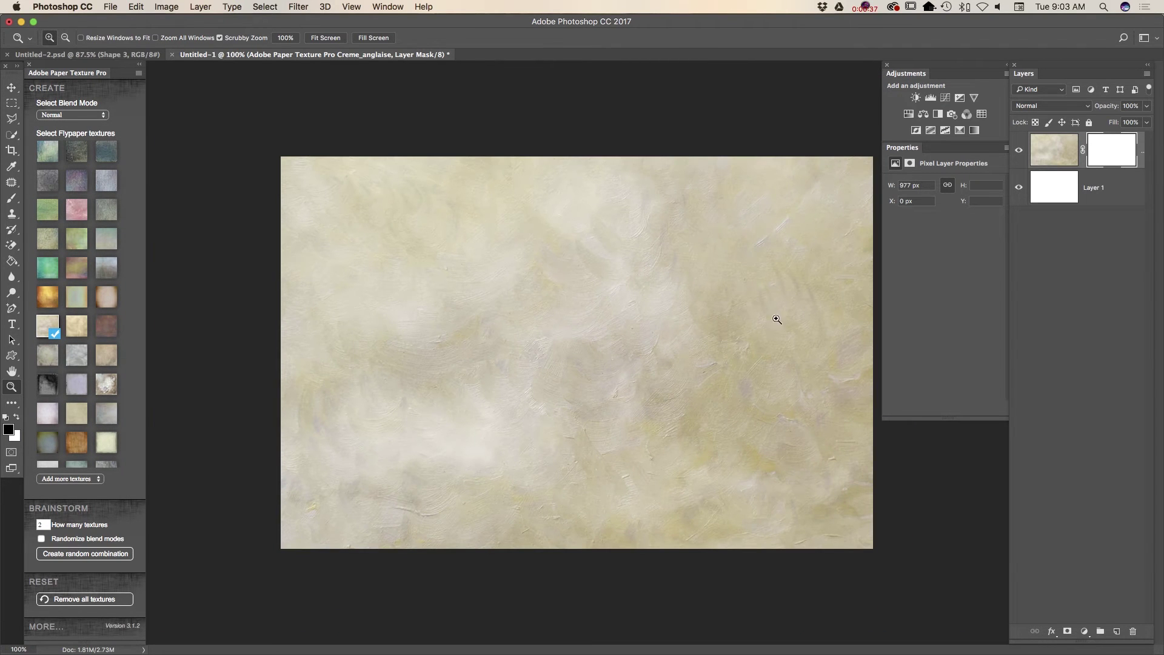
pyautogui.click(12, 88)
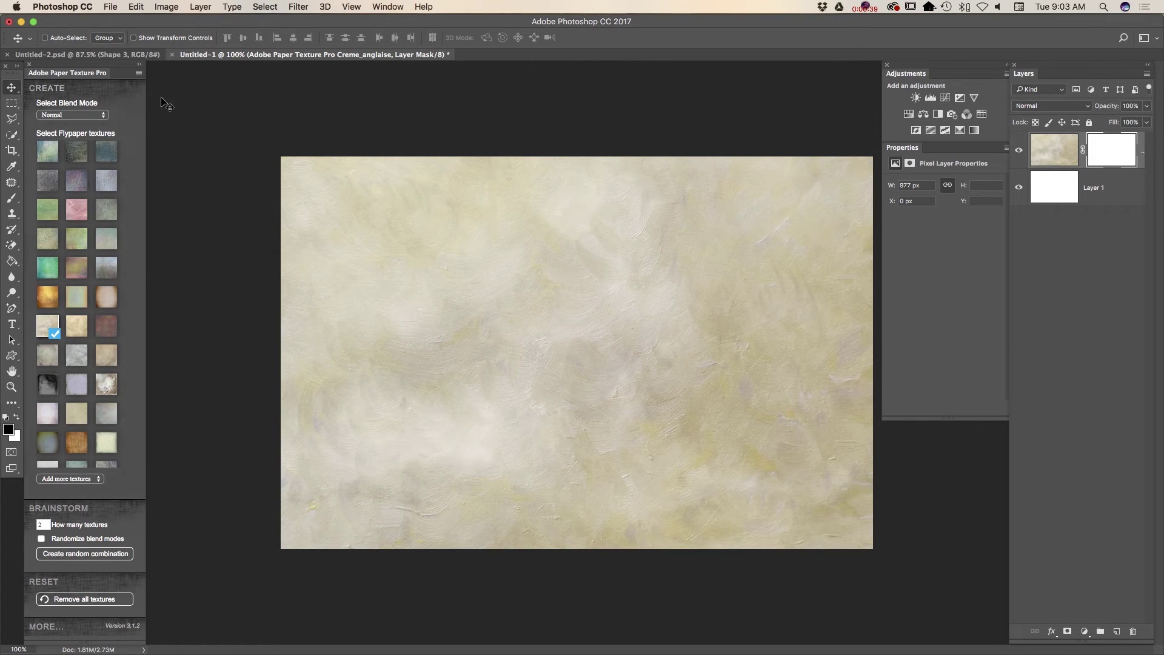
pyautogui.click(1147, 106)
pyautogui.moveTo(1146, 119); pyautogui.dragTo(1120, 121)
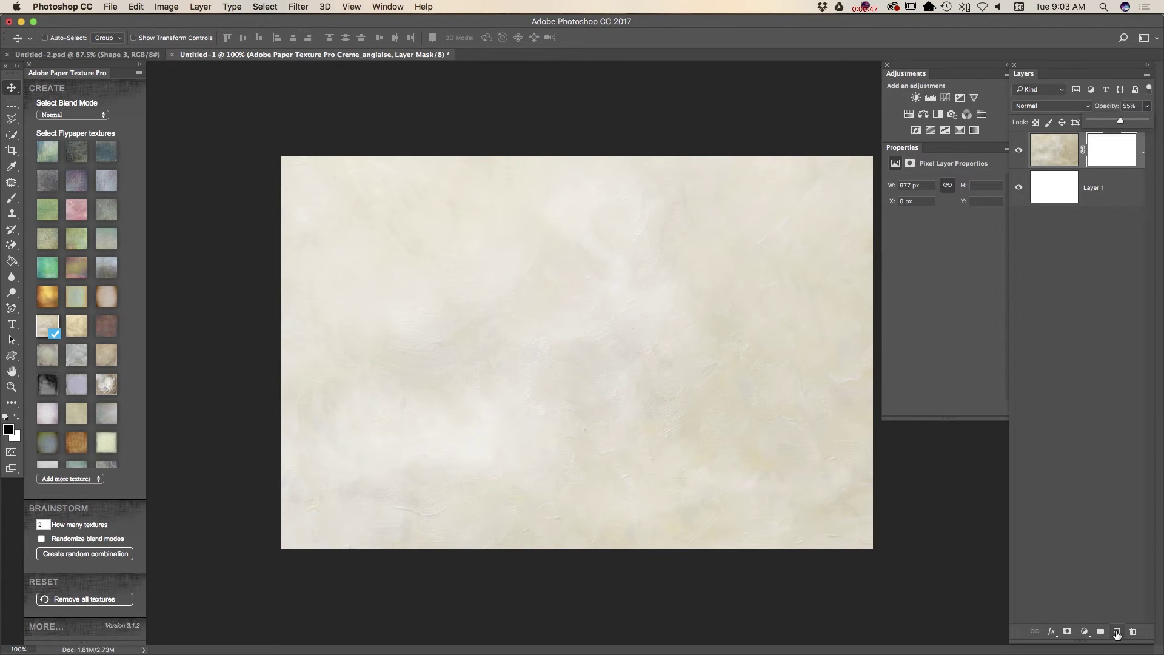
# Fill a new layer with white and squash it into the bottom third of the canvas.
pyautogui.click(1117, 633)
pyautogui.click(16, 416)
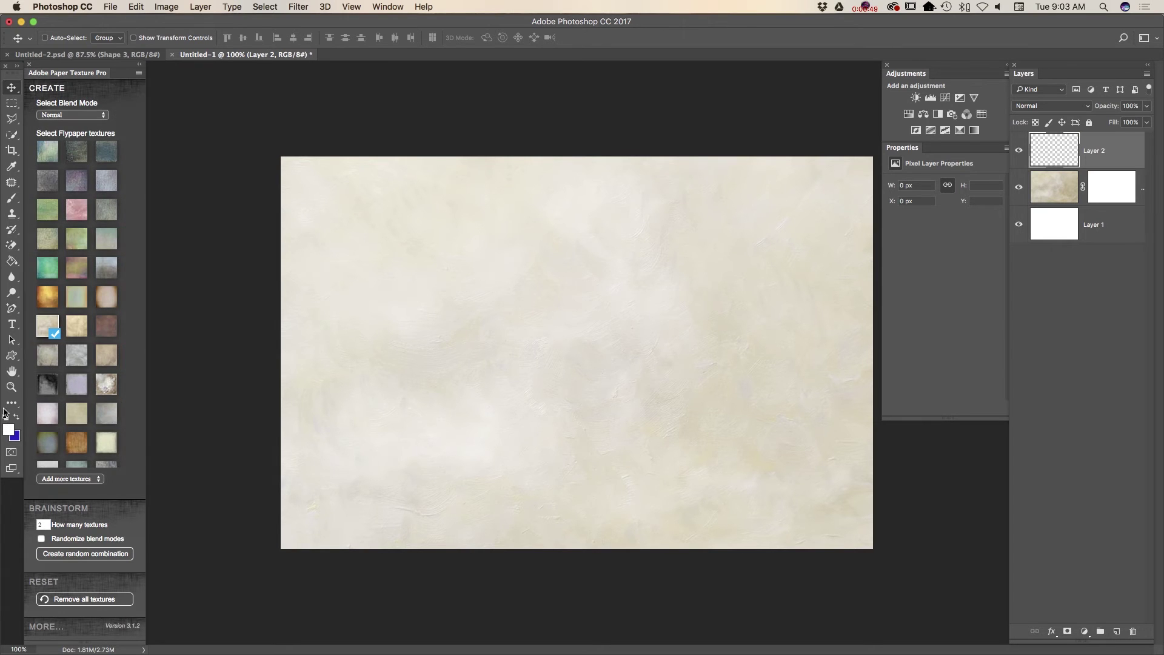
pyautogui.click(12, 261)
pyautogui.click(415, 316)
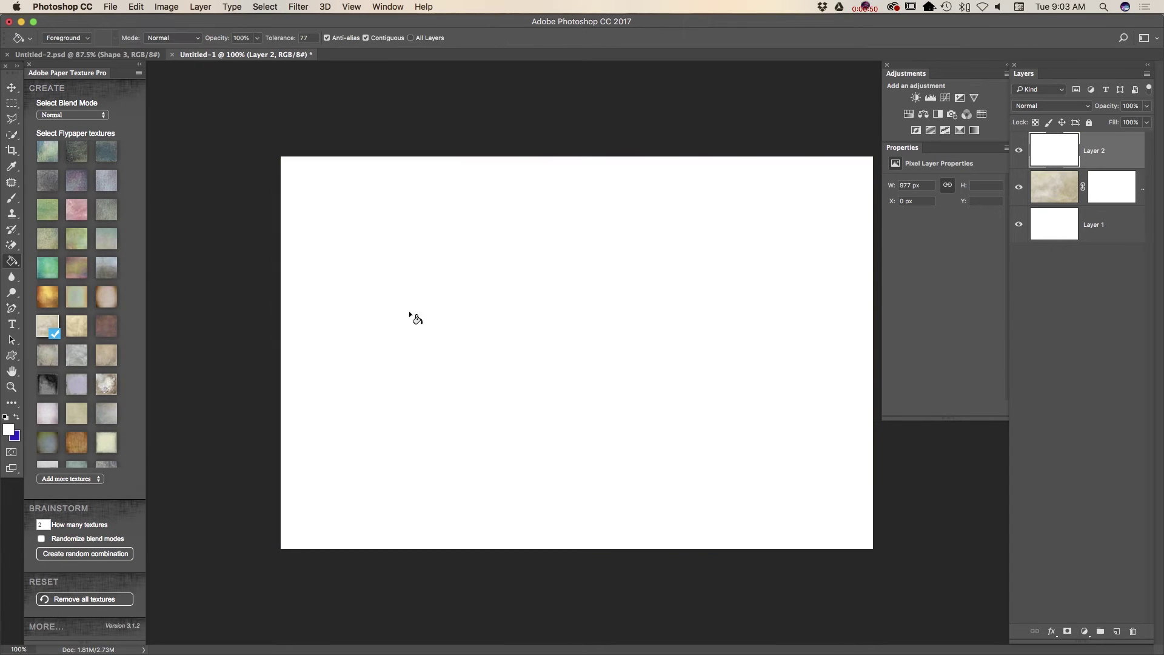
pyautogui.click(140, 8)
pyautogui.click(182, 264)
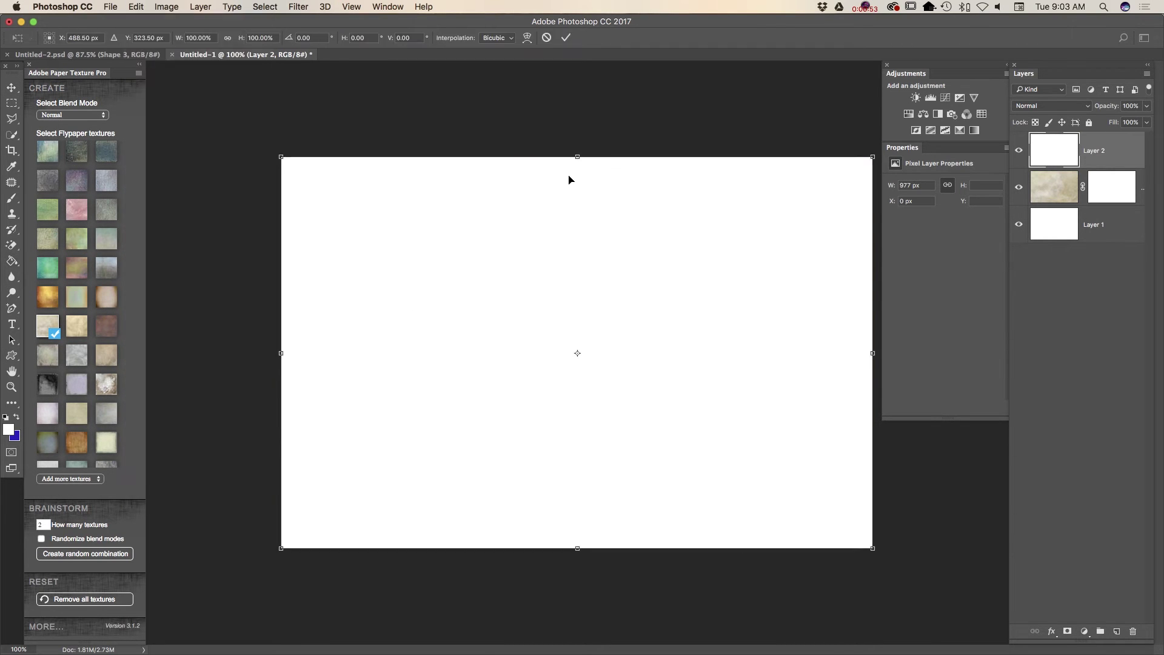
pyautogui.moveTo(564, 157); pyautogui.dragTo(539, 417)
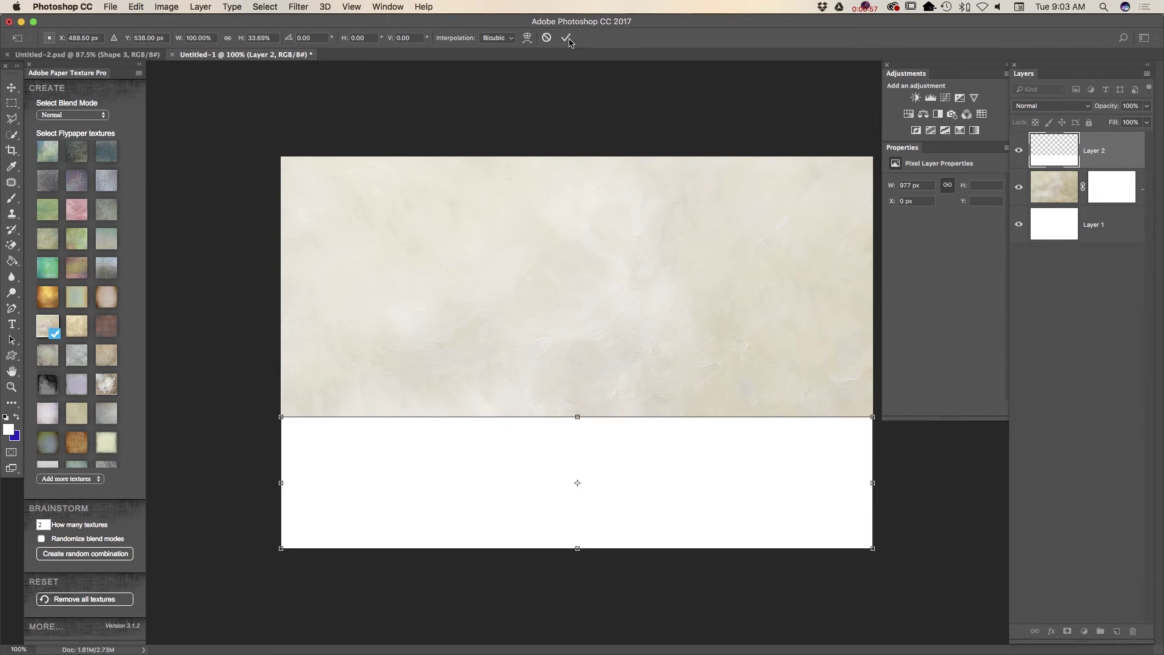
pyautogui.click(566, 37)
pyautogui.press('g')
# Warp the white band's top edge into a gentle wave with a hill left of centre.
pyautogui.click(135, 7)
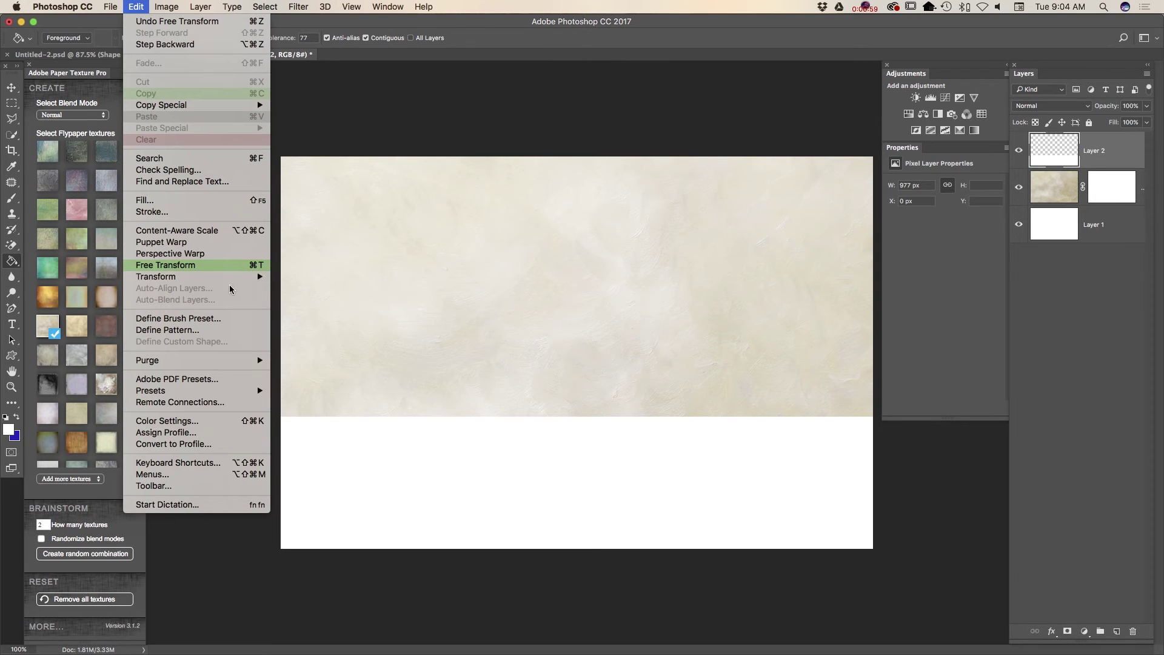
pyautogui.moveTo(250, 279)
pyautogui.click(296, 353)
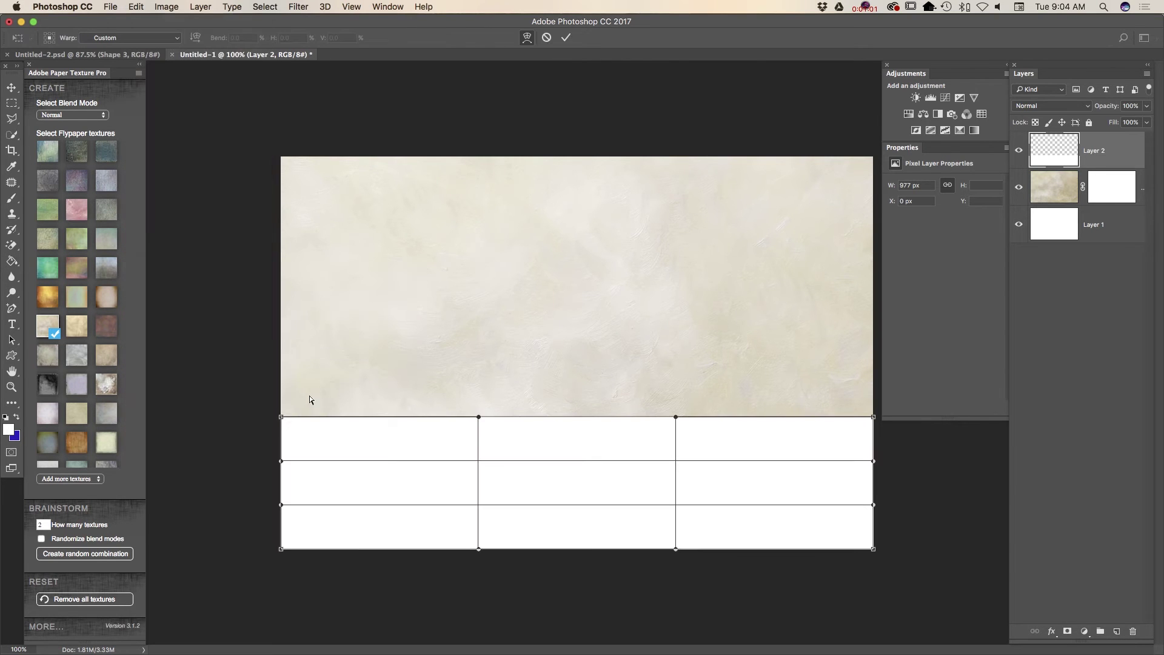
pyautogui.moveTo(281, 462); pyautogui.dragTo(269, 497)
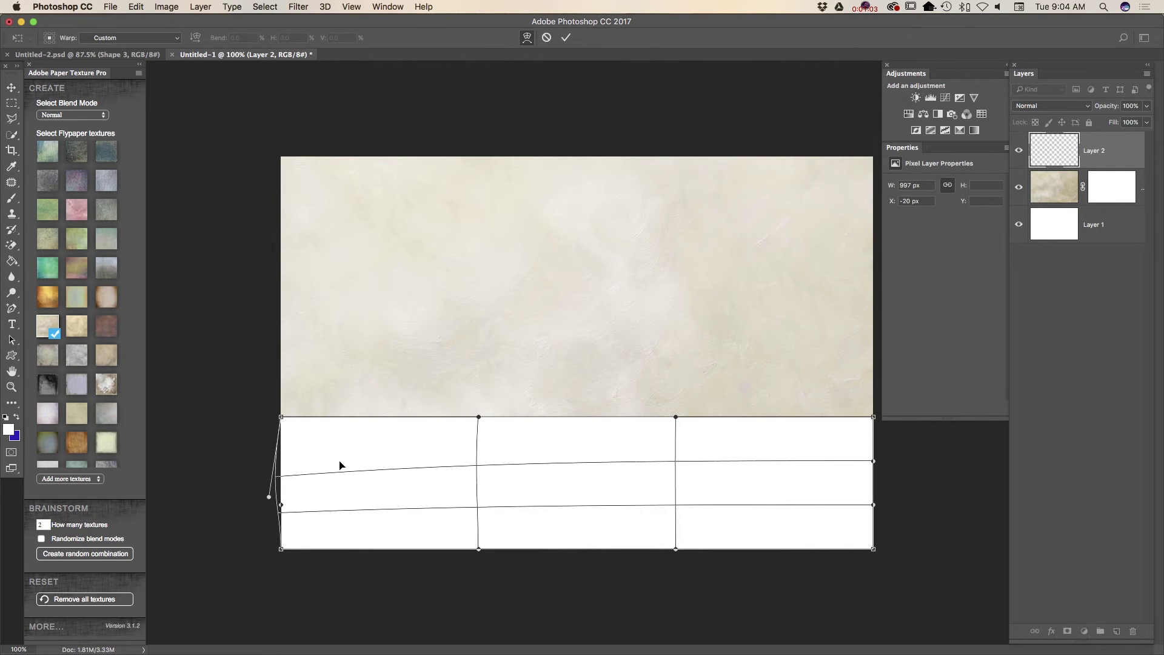
pyautogui.moveTo(479, 417); pyautogui.dragTo(475, 459)
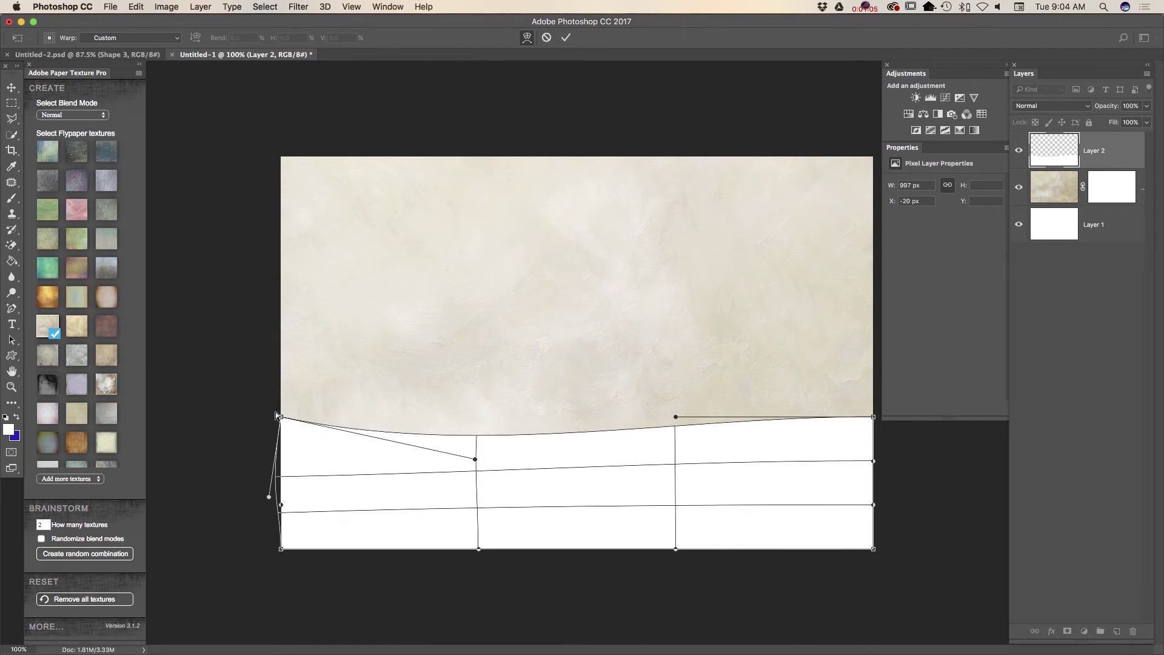
pyautogui.moveTo(281, 416); pyautogui.dragTo(273, 434)
pyautogui.moveTo(474, 444); pyautogui.dragTo(476, 395)
pyautogui.moveTo(676, 418); pyautogui.dragTo(680, 460)
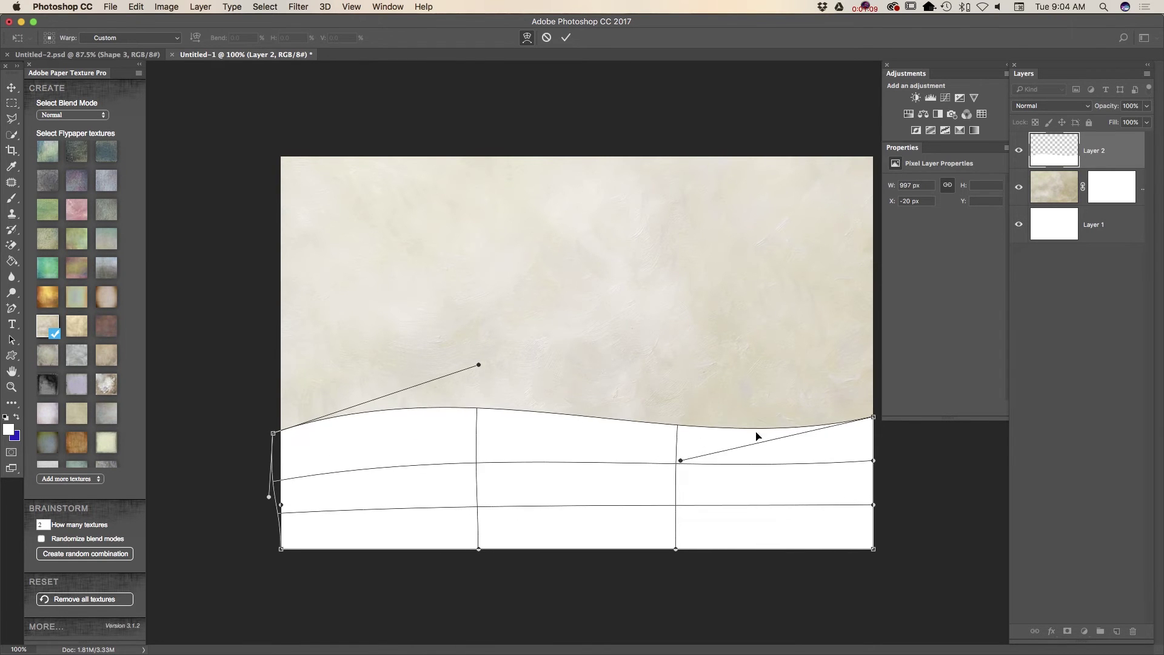
pyautogui.moveTo(873, 417); pyautogui.dragTo(875, 445)
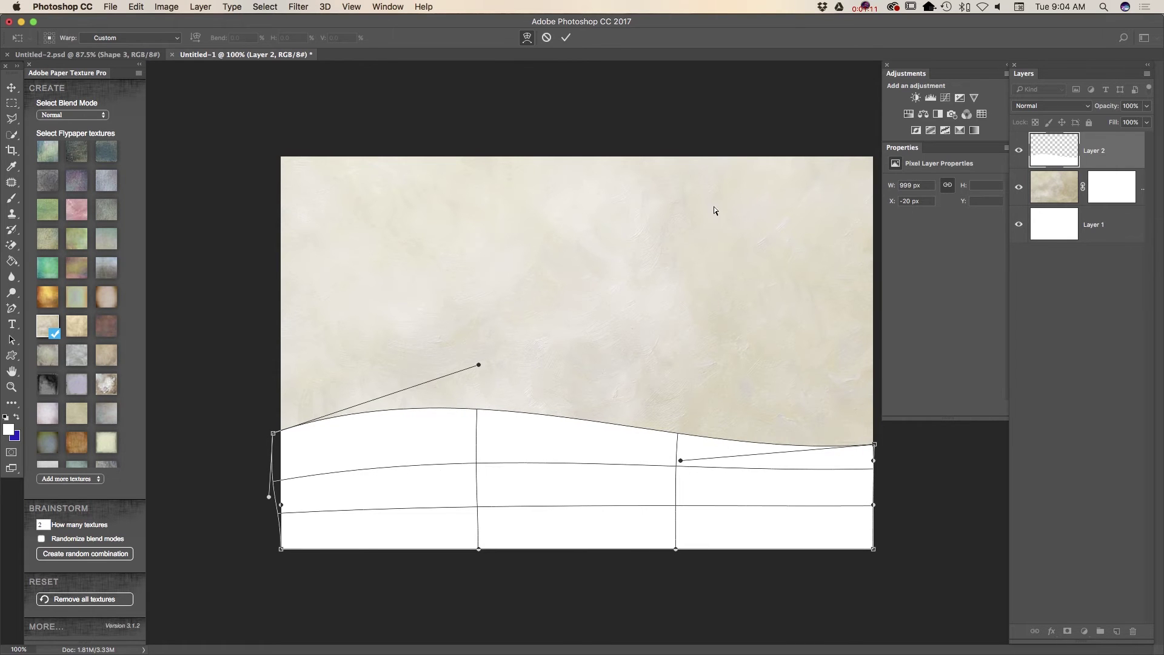
pyautogui.click(567, 38)
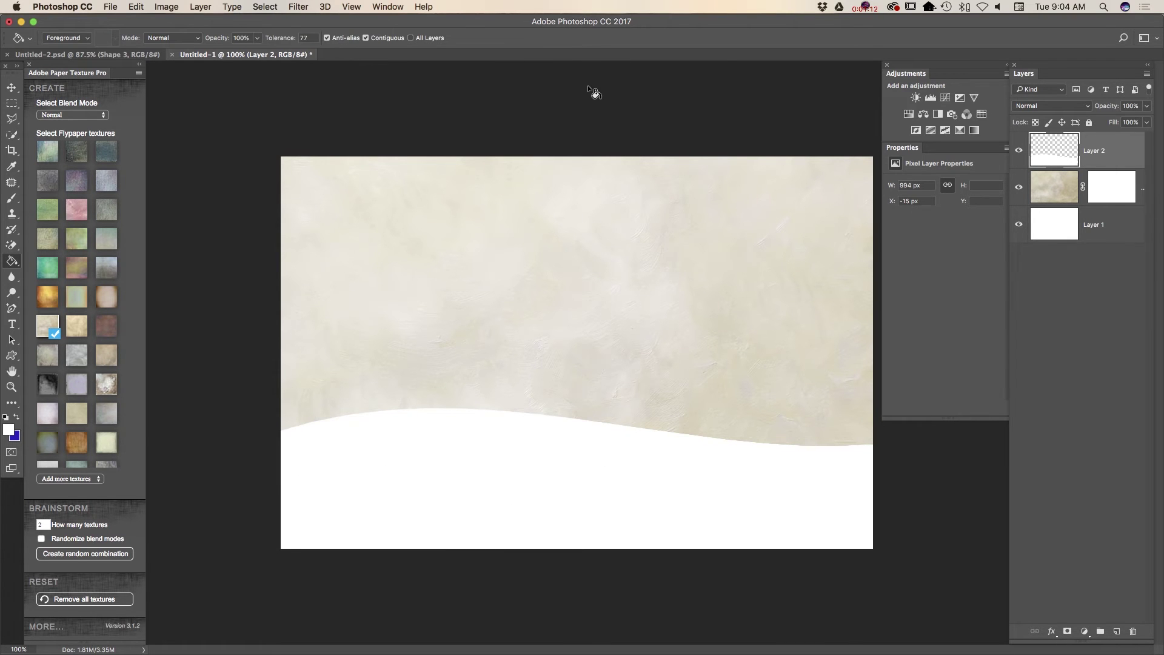
# Apply a Gaussian Blur of about 5 pixels to the hill's wavy top edge.
pyautogui.click(295, 9)
pyautogui.moveTo(388, 152)
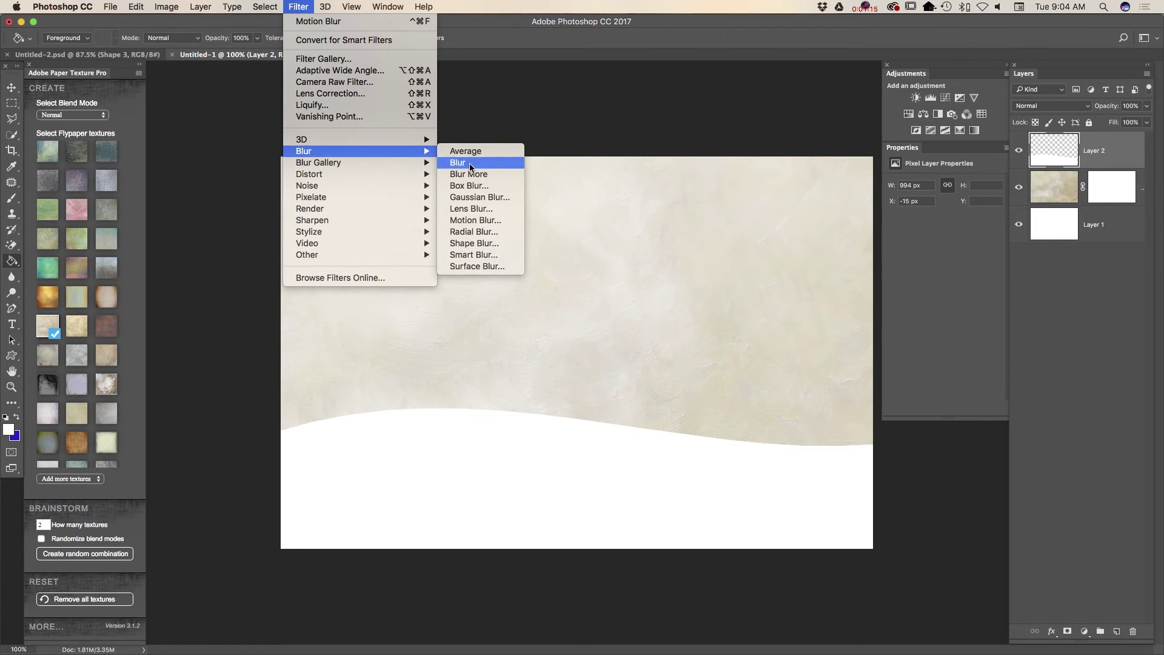
pyautogui.click(496, 198)
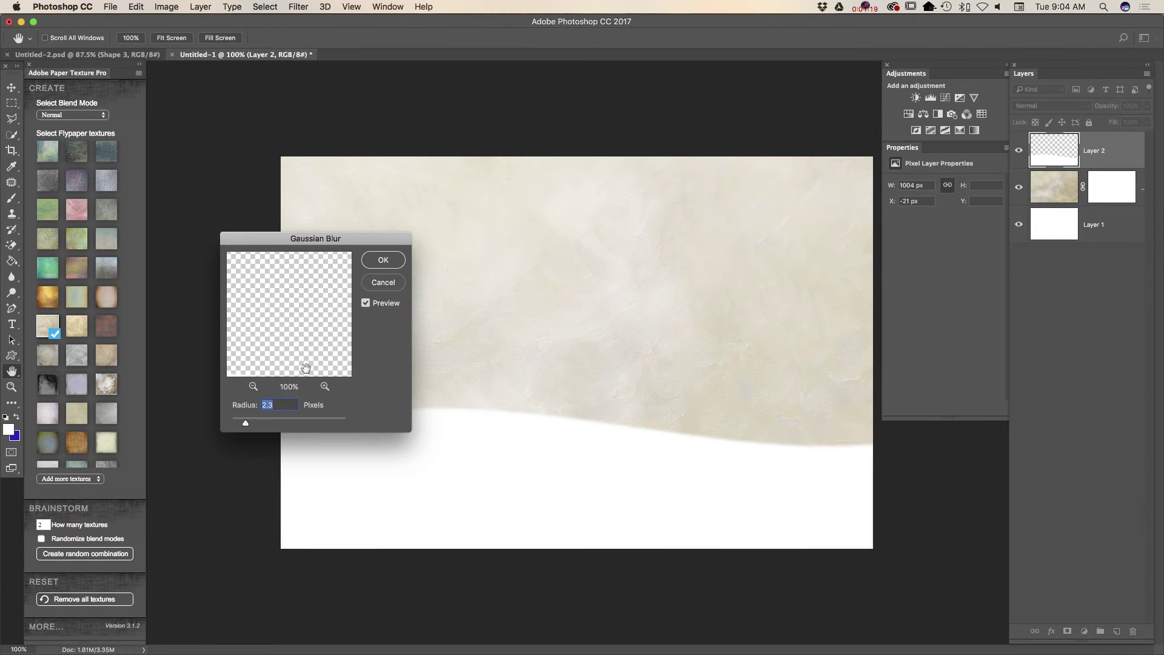
pyautogui.moveTo(240, 425); pyautogui.dragTo(259, 424)
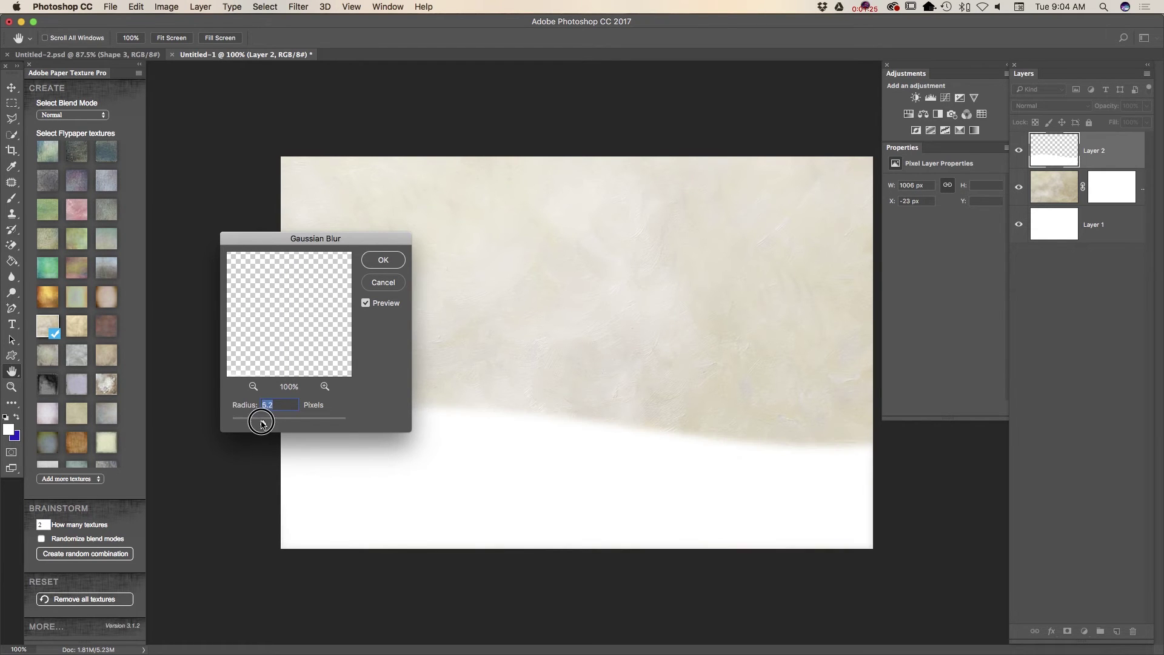
pyautogui.click(394, 260)
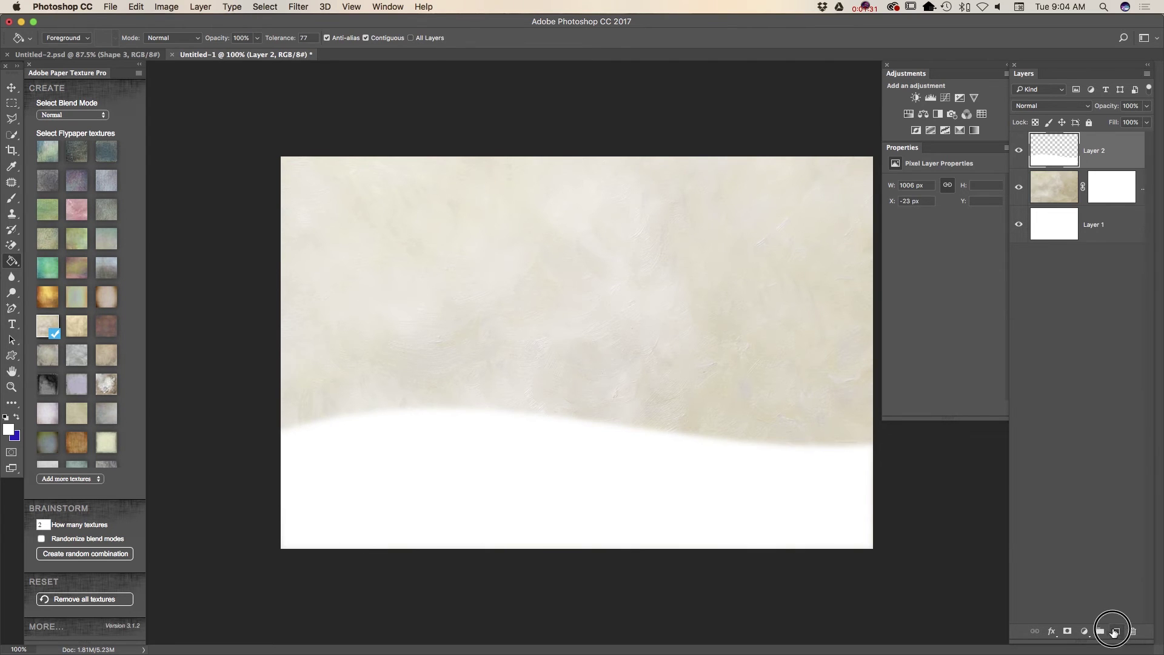
# On new Layer 3, set the Tree filter to Redwood with Leaves Amount 34, smaller leaves, and show Advanced options.
pyautogui.click(1117, 631)
pyautogui.click(298, 7)
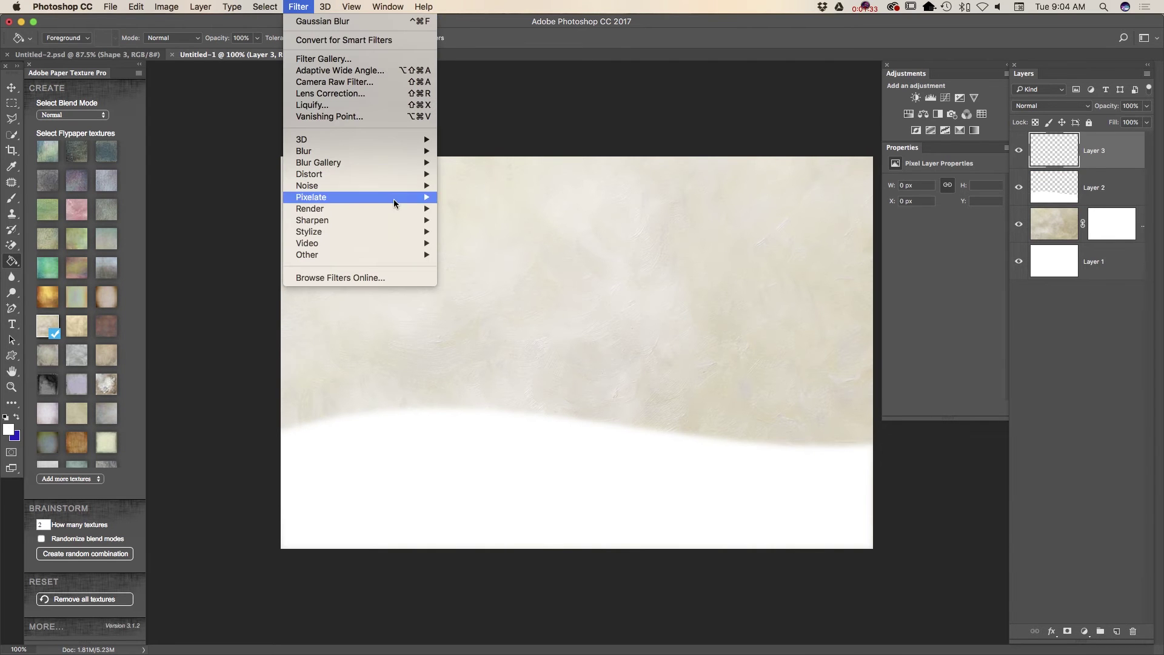
pyautogui.moveTo(403, 209)
pyautogui.click(465, 224)
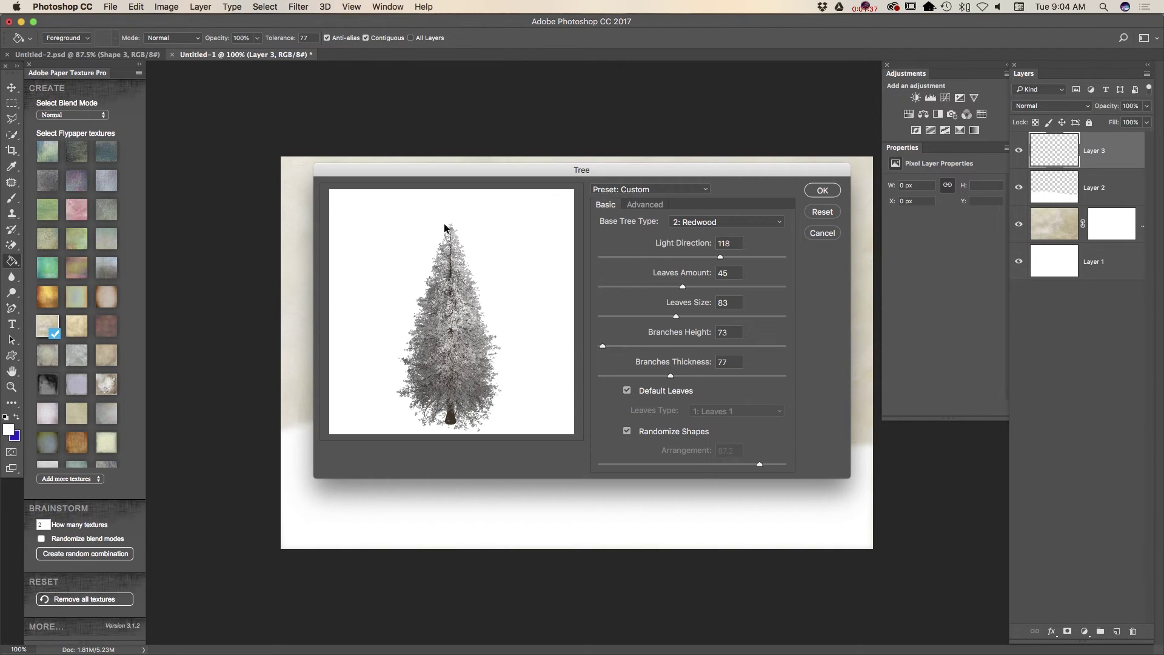
pyautogui.click(744, 222)
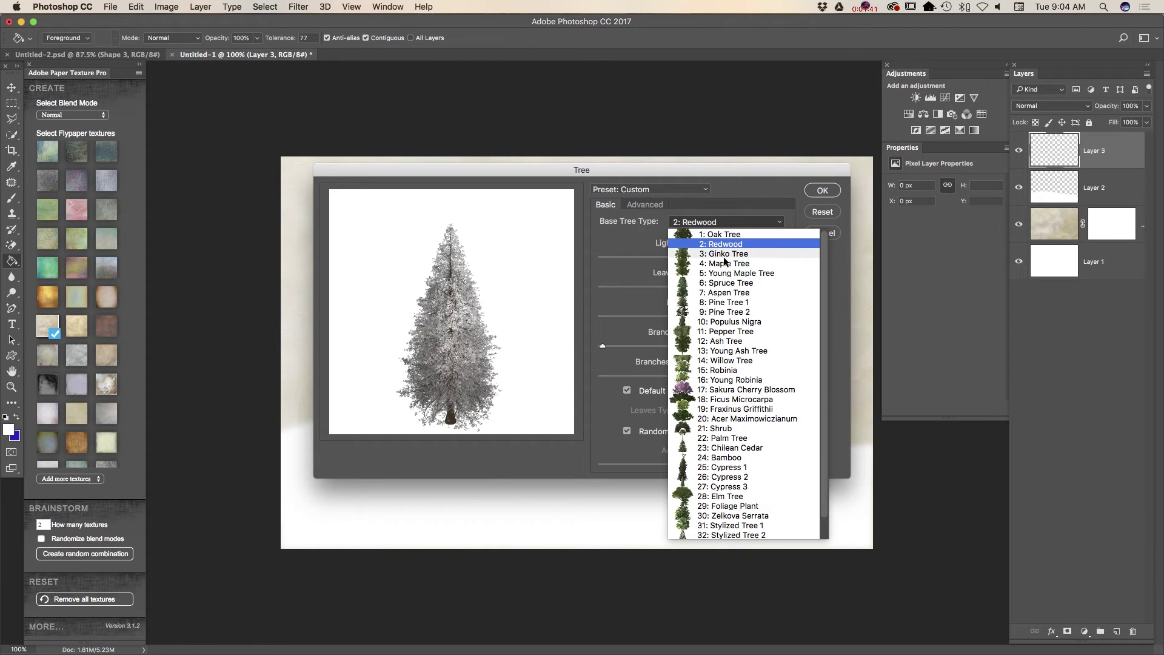
pyautogui.click(723, 245)
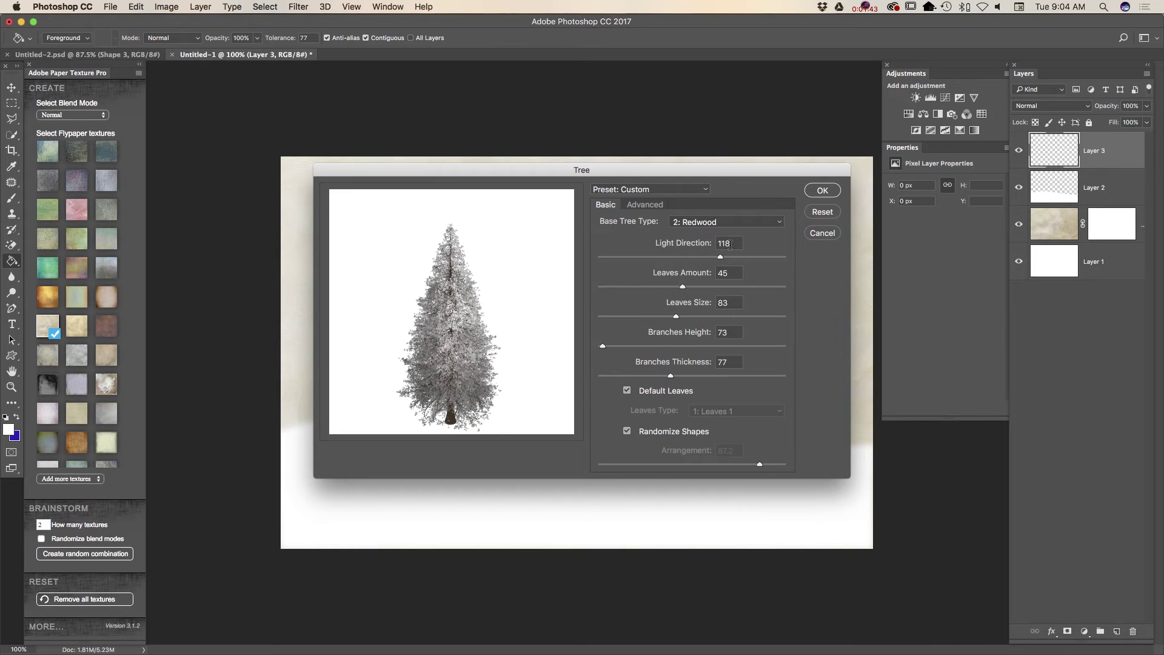
pyautogui.moveTo(683, 287); pyautogui.dragTo(662, 287)
pyautogui.moveTo(668, 314)
pyautogui.mouseDown()
pyautogui.moveTo(642, 316)
pyautogui.moveTo(661, 318)
pyautogui.mouseUp()
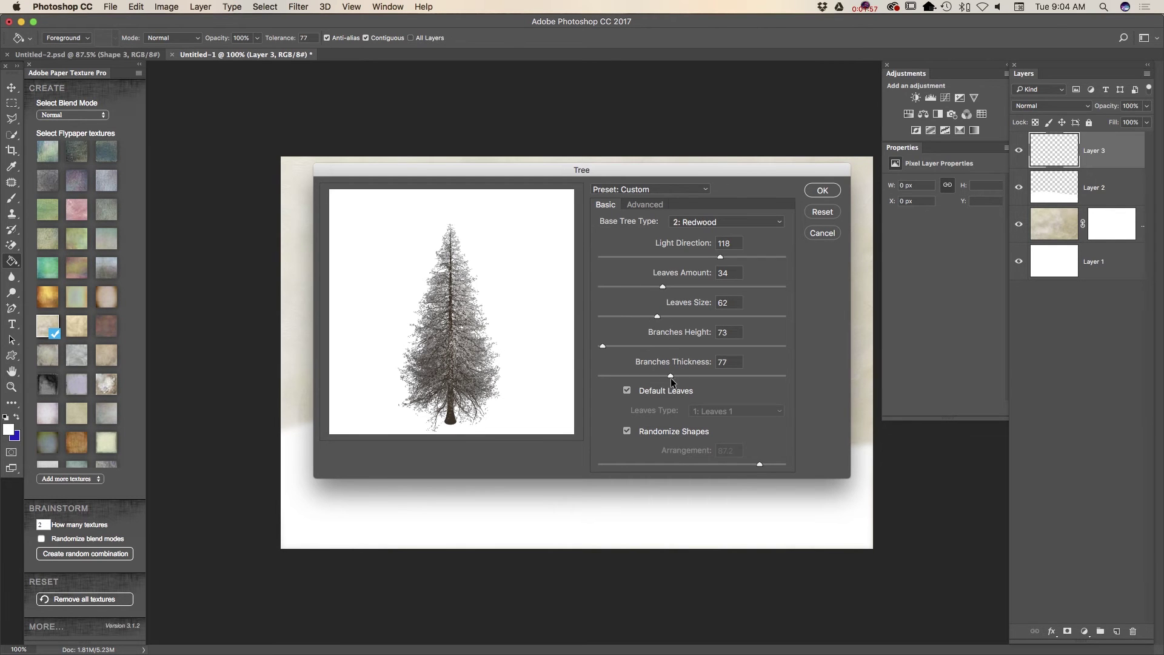
pyautogui.click(642, 206)
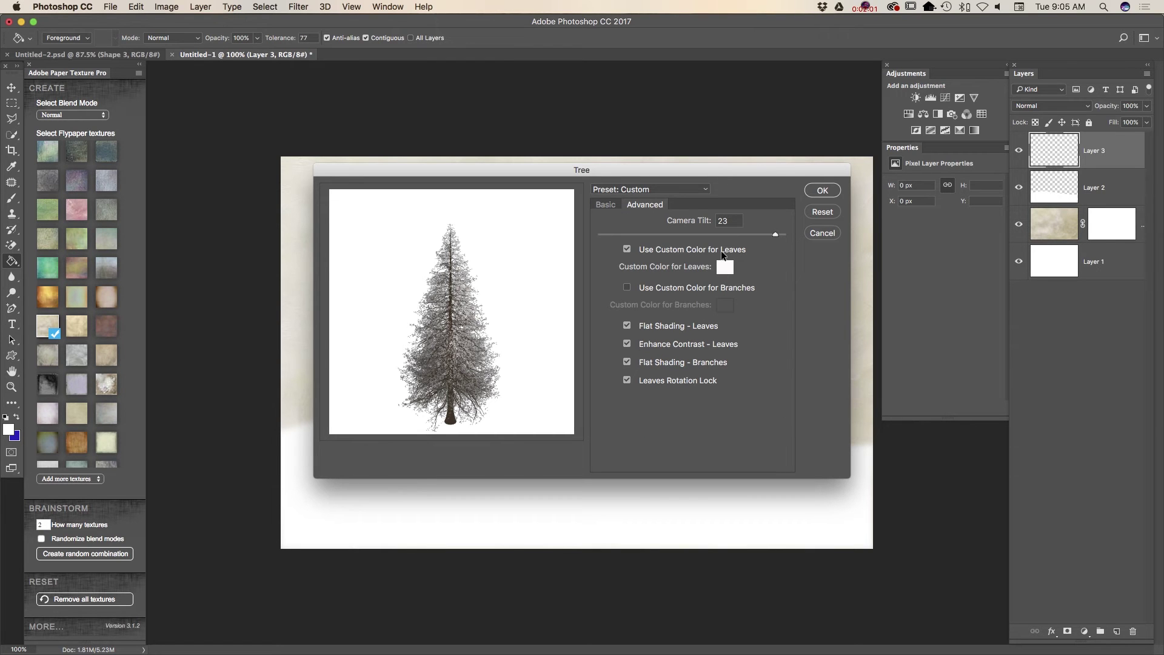
# Give the Redwood's leaves a pale blue custom colour and render the tree onto Layer 3.
pyautogui.click(725, 267)
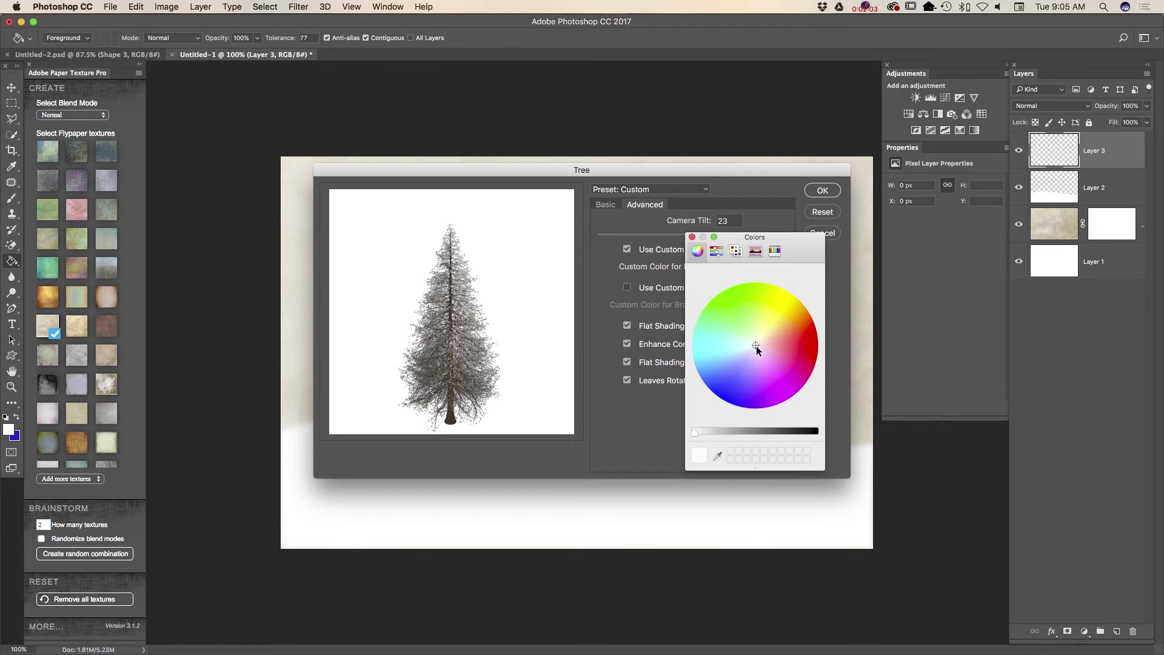
pyautogui.moveTo(756, 347)
pyautogui.mouseDown()
pyautogui.moveTo(801, 341)
pyautogui.moveTo(732, 307)
pyautogui.moveTo(726, 380)
pyautogui.moveTo(764, 340)
pyautogui.moveTo(761, 362)
pyautogui.moveTo(757, 346)
pyautogui.mouseUp()
pyautogui.press('Escape')
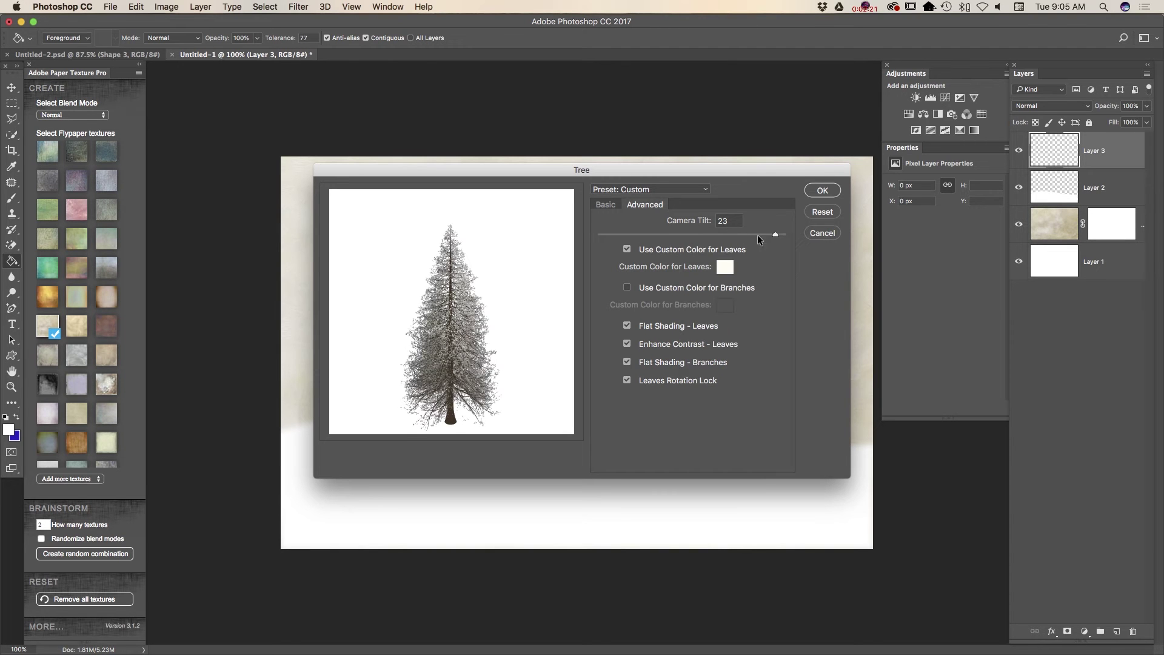
pyautogui.click(818, 192)
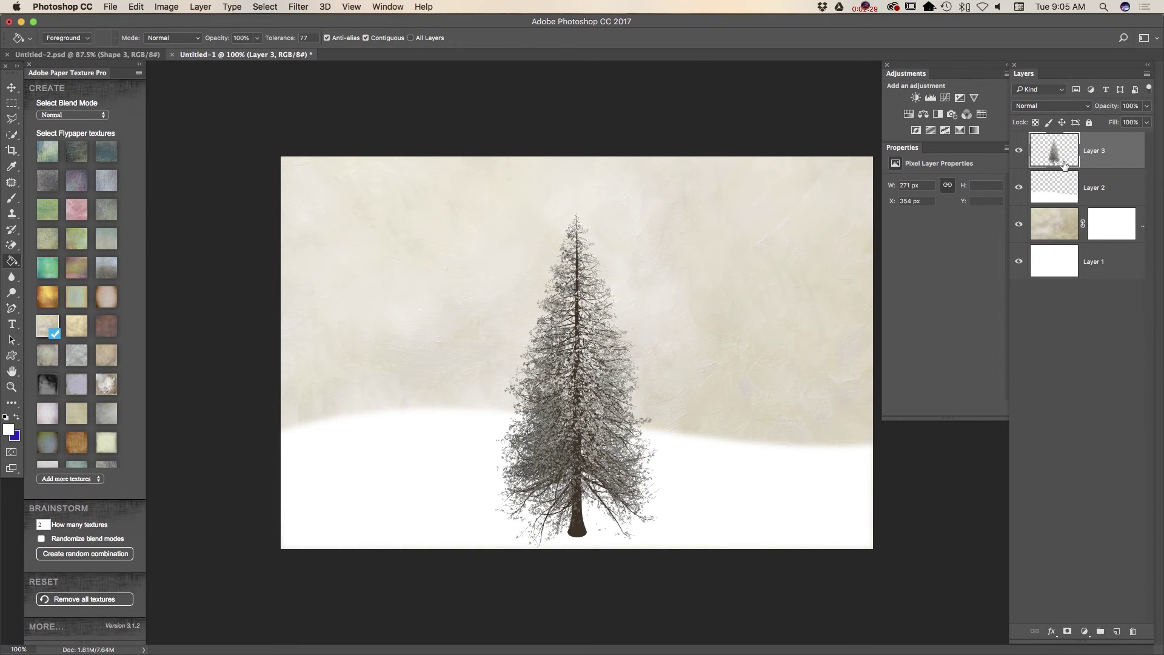
# Free-transform the tree to about W 116%, H 86% and move it right of centre.
pyautogui.click(136, 7)
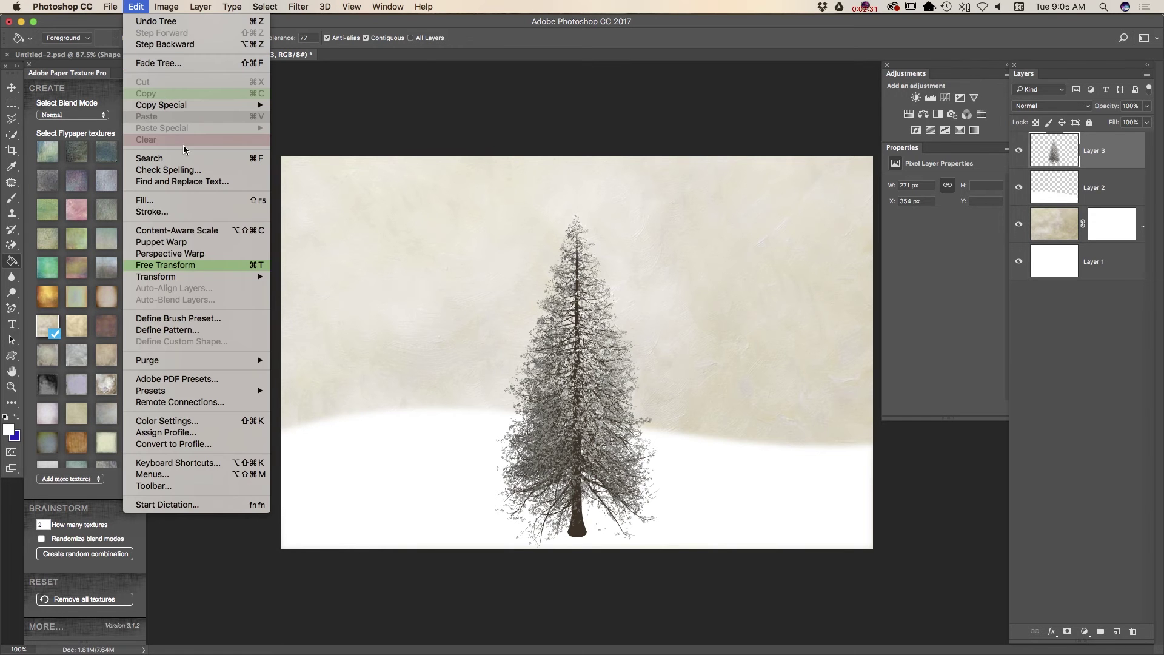
pyautogui.click(204, 266)
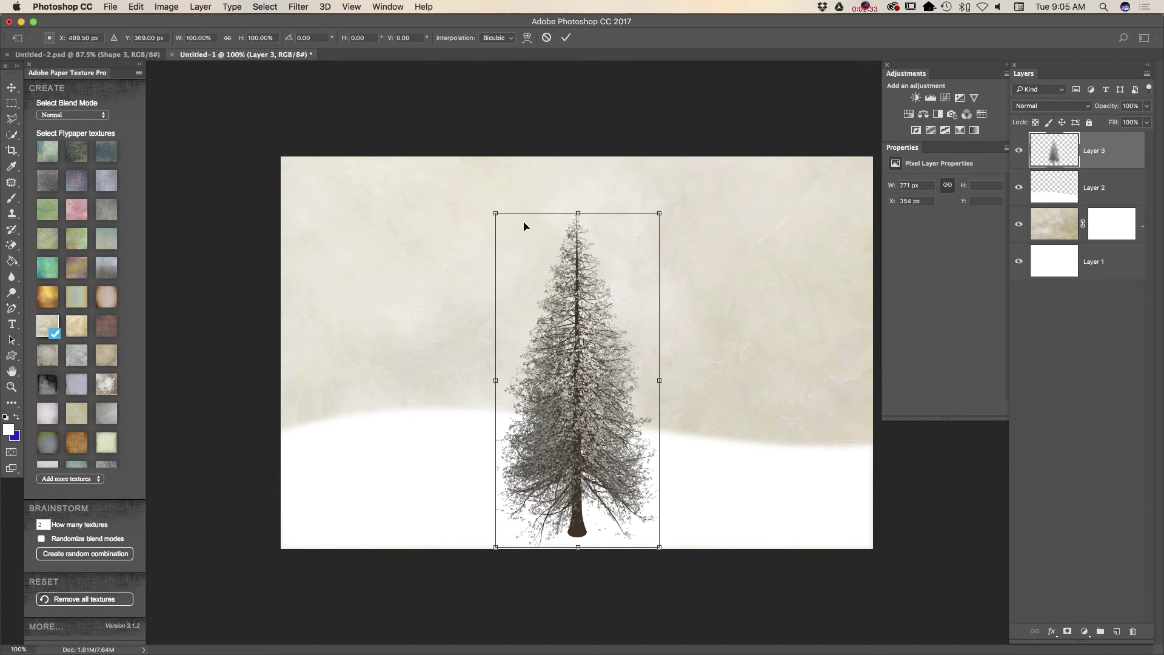
pyautogui.moveTo(496, 212); pyautogui.dragTo(471, 265)
pyautogui.moveTo(553, 313); pyautogui.dragTo(644, 257)
pyautogui.moveTo(657, 205); pyautogui.dragTo(660, 199)
pyautogui.moveTo(563, 202); pyautogui.dragTo(560, 205)
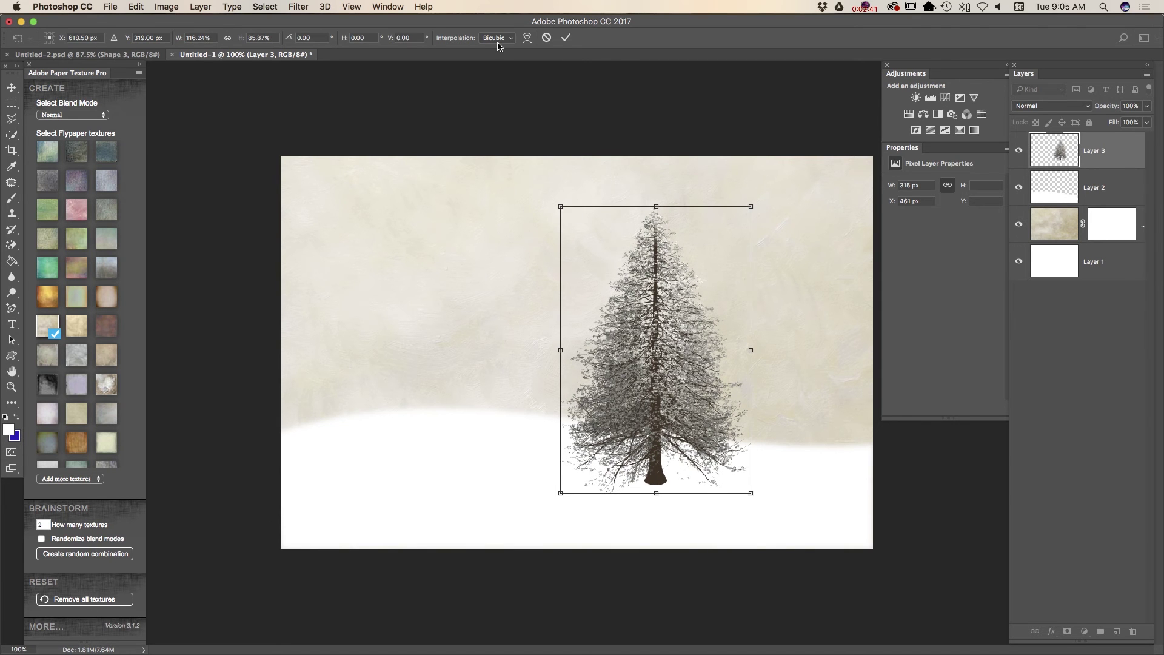
pyautogui.click(565, 38)
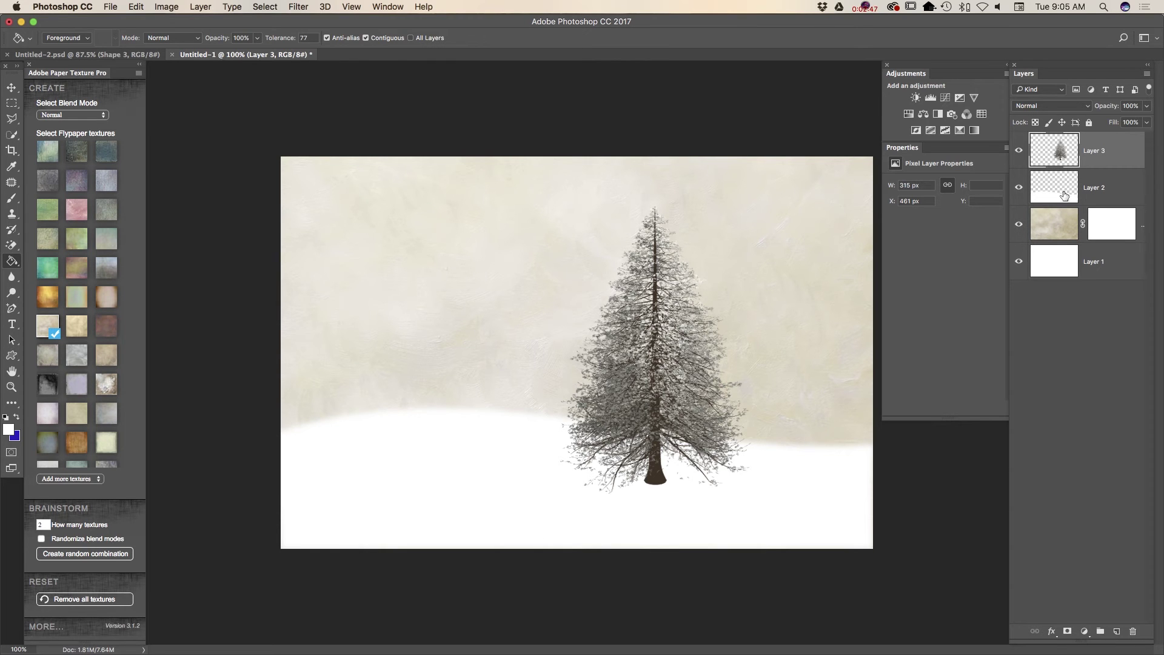
# Above Layer 2, draw a white cloud custom shape in the upper-left sky.
pyautogui.click(1094, 190)
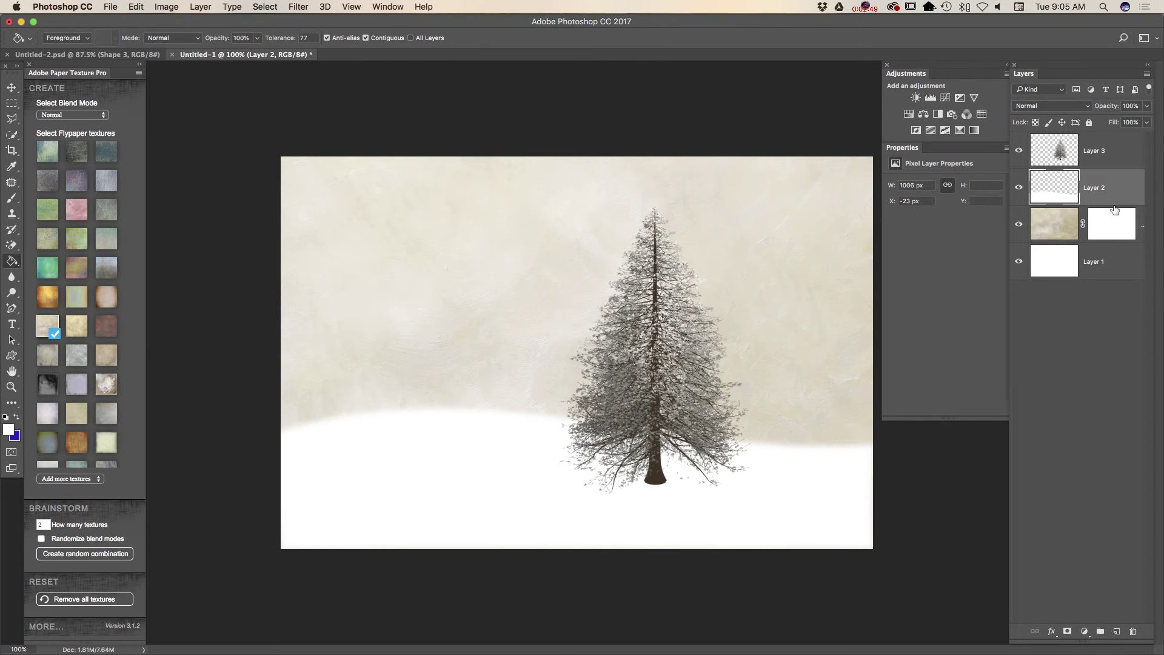
pyautogui.click(12, 356)
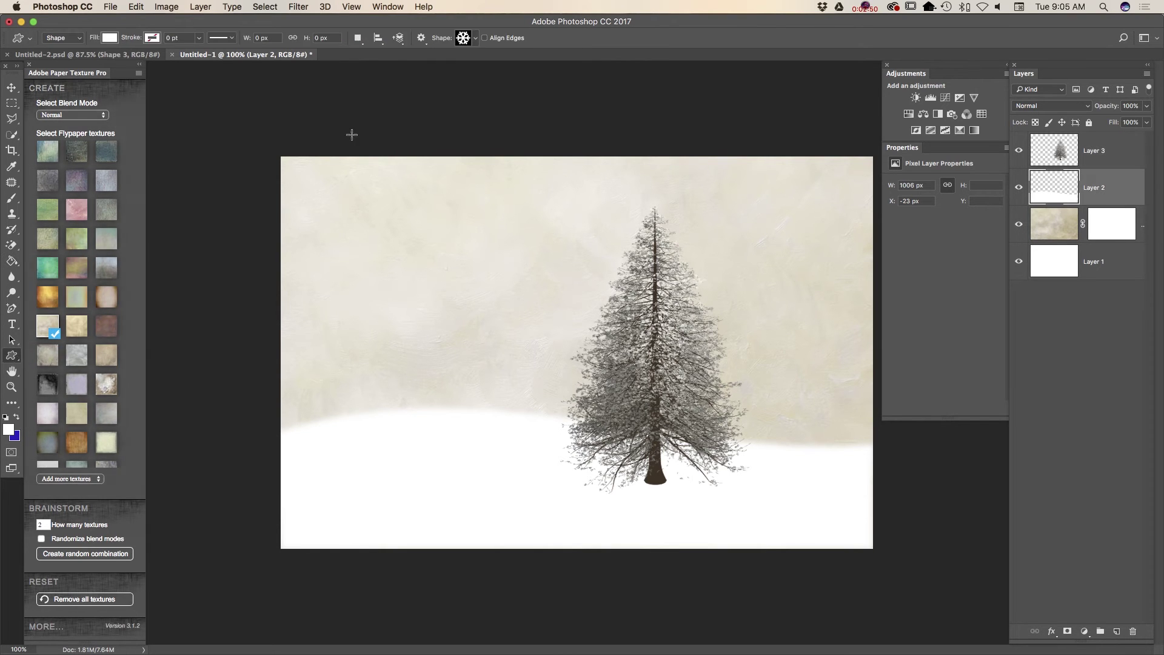
pyautogui.click(470, 39)
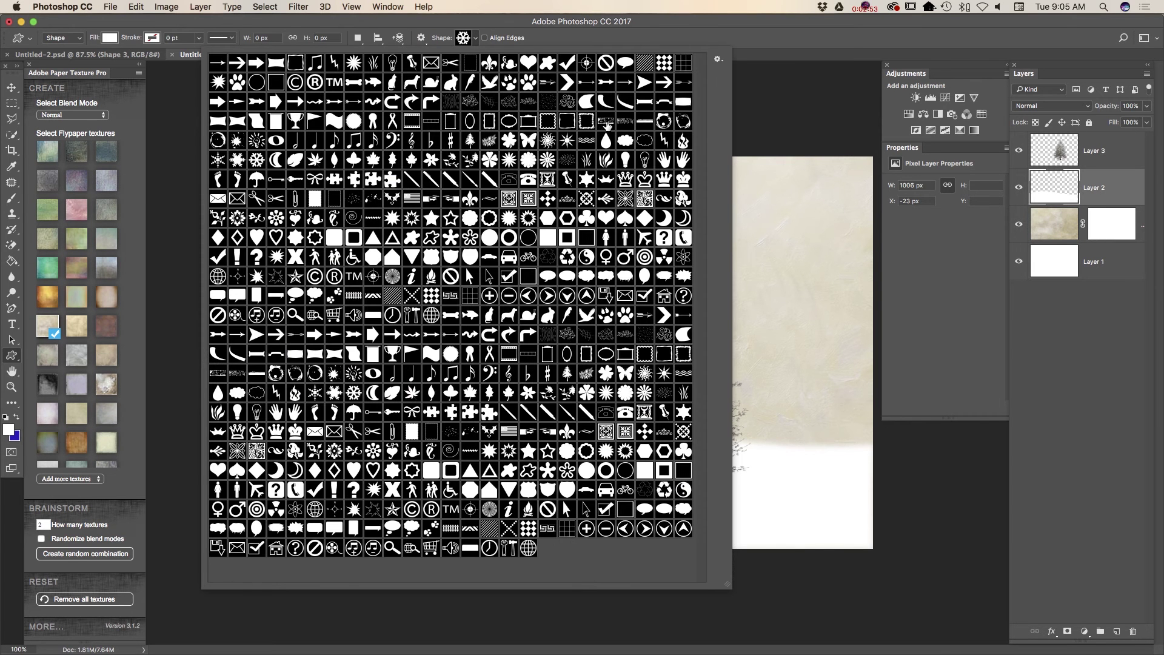
pyautogui.click(625, 141)
pyautogui.click(472, 39)
pyautogui.moveTo(357, 214); pyautogui.dragTo(500, 283)
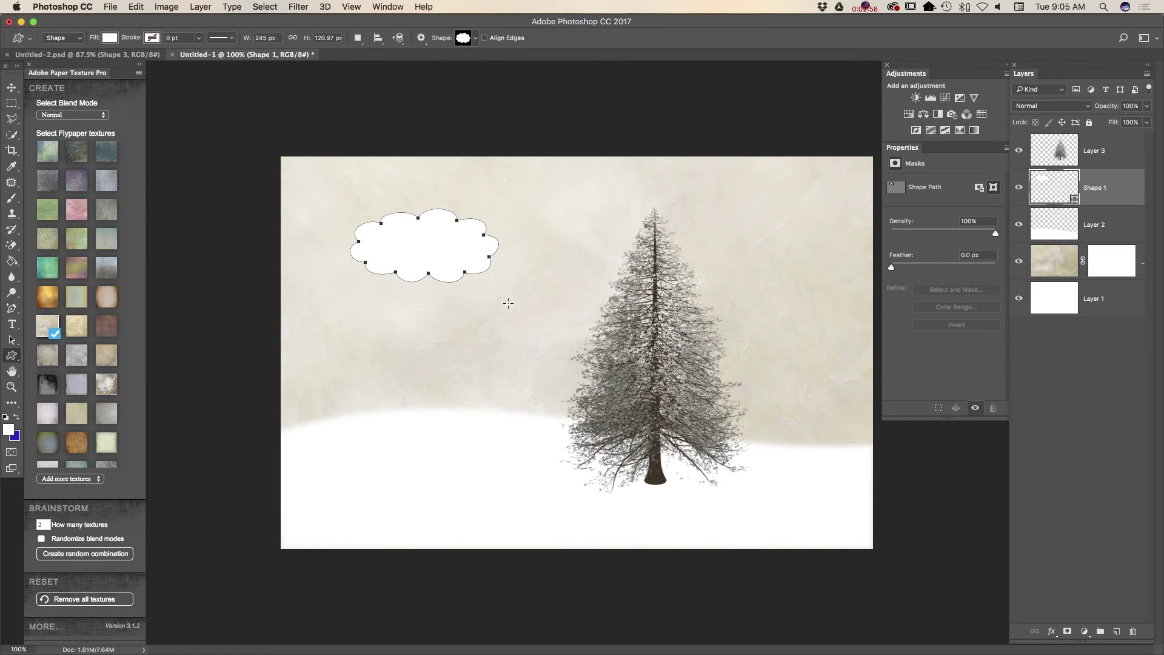
# Give the cloud a 30-pixel Motion Blur as a smart filter and 67% opacity.
pyautogui.click(300, 7)
pyautogui.moveTo(387, 155)
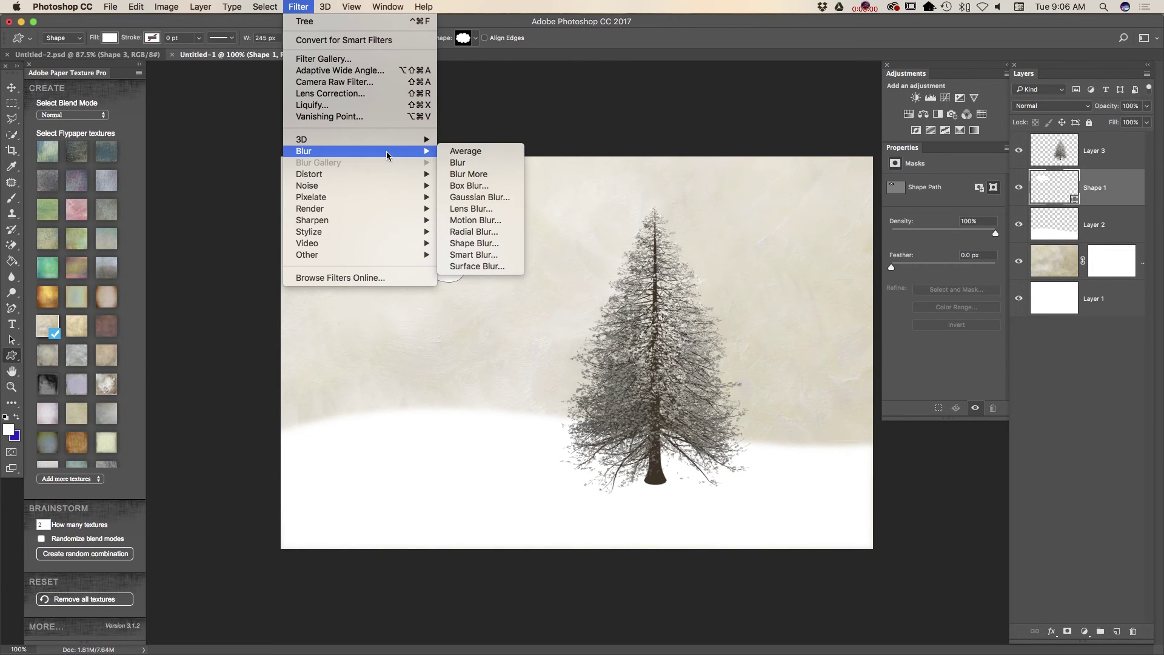
pyautogui.click(488, 221)
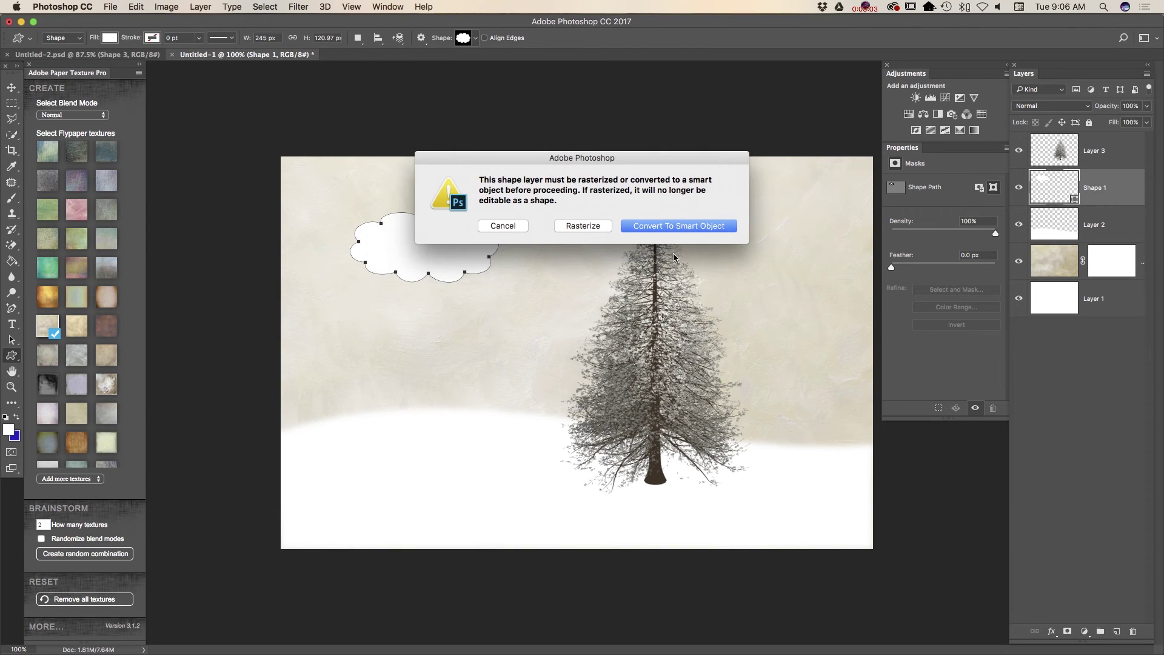
pyautogui.click(702, 225)
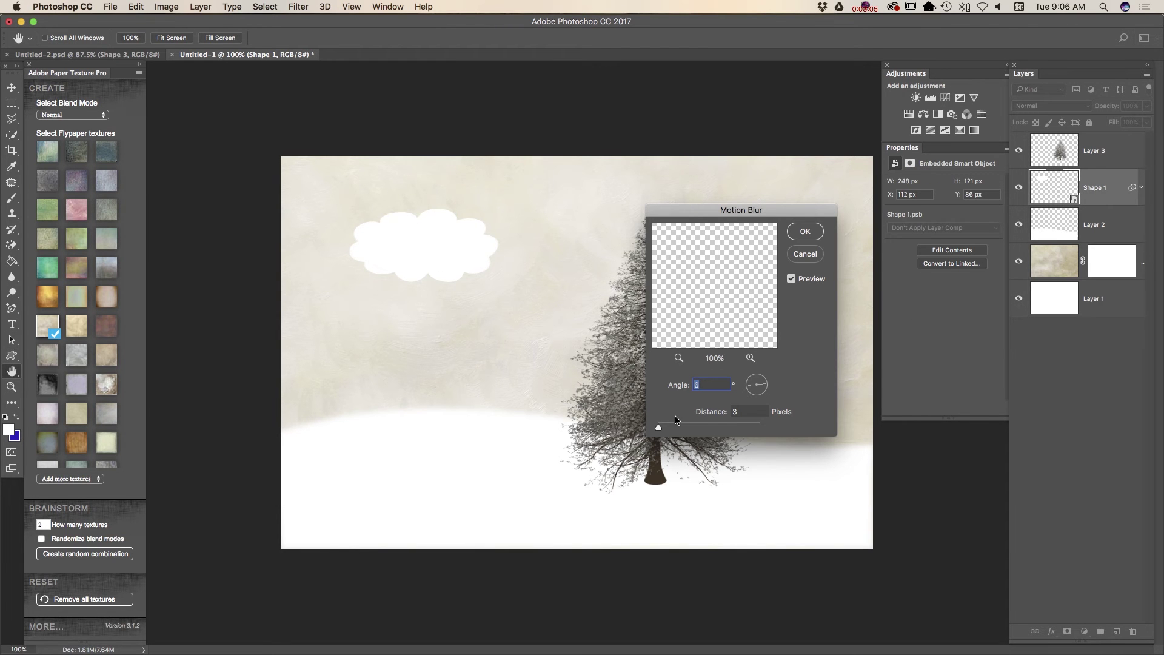
pyautogui.moveTo(659, 428); pyautogui.dragTo(676, 430)
pyautogui.click(809, 232)
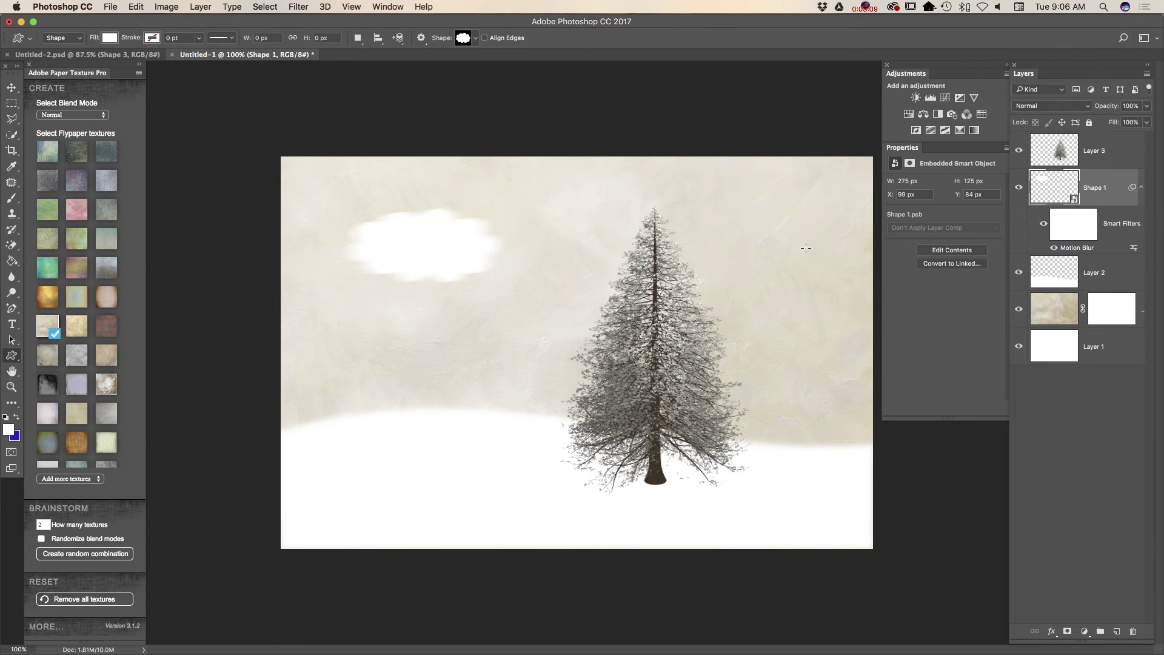
pyautogui.click(1147, 107)
pyautogui.moveTo(1147, 121); pyautogui.dragTo(1129, 123)
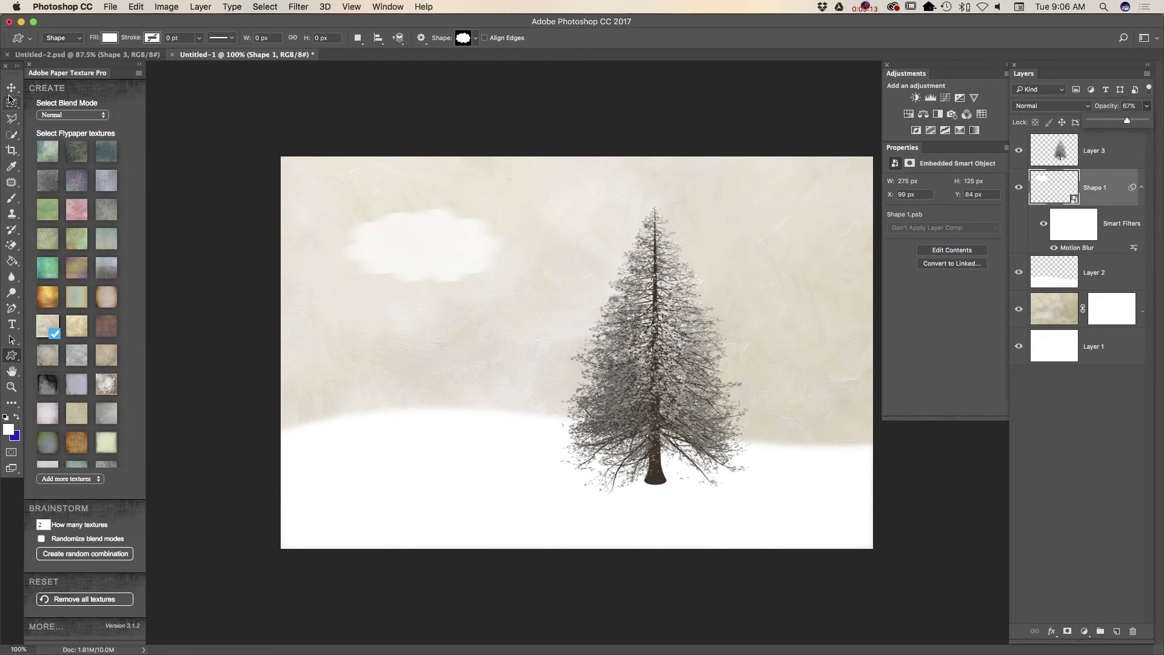
# Duplicate the Shape 1 cloud, move the copy to the sky's right edge, and fade it to 35%.
pyautogui.click(12, 87)
pyautogui.click(1105, 194)
pyautogui.moveTo(1104, 194); pyautogui.dragTo(1117, 632)
pyautogui.moveTo(451, 250); pyautogui.dragTo(841, 301)
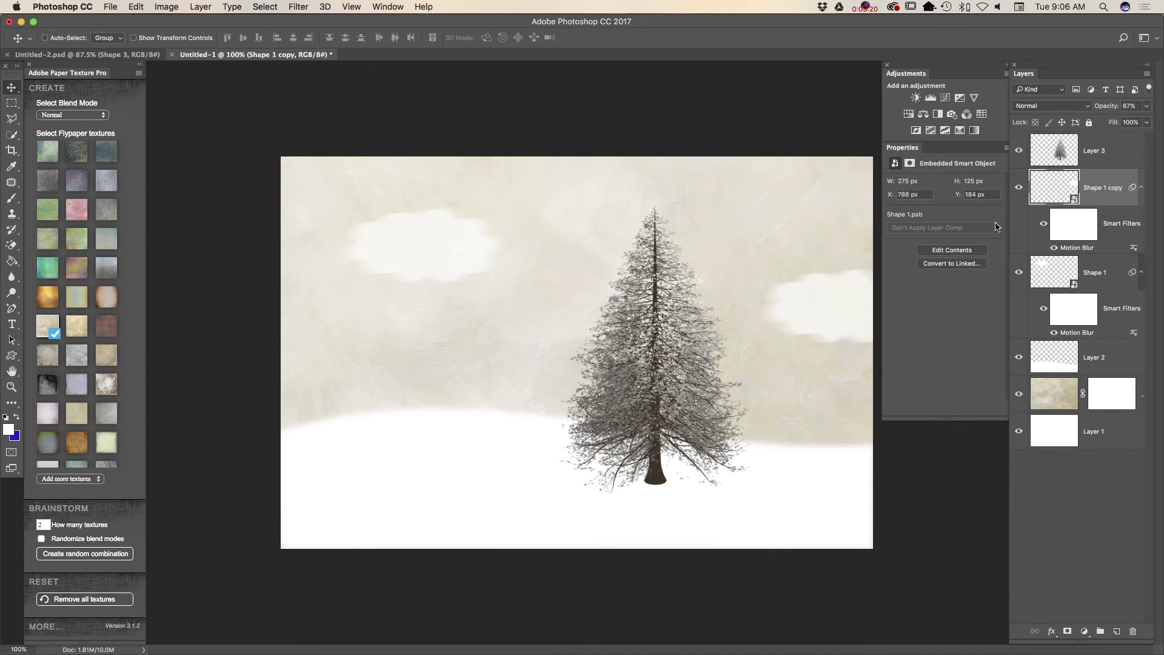
pyautogui.click(1147, 105)
pyautogui.moveTo(1127, 122); pyautogui.dragTo(1109, 121)
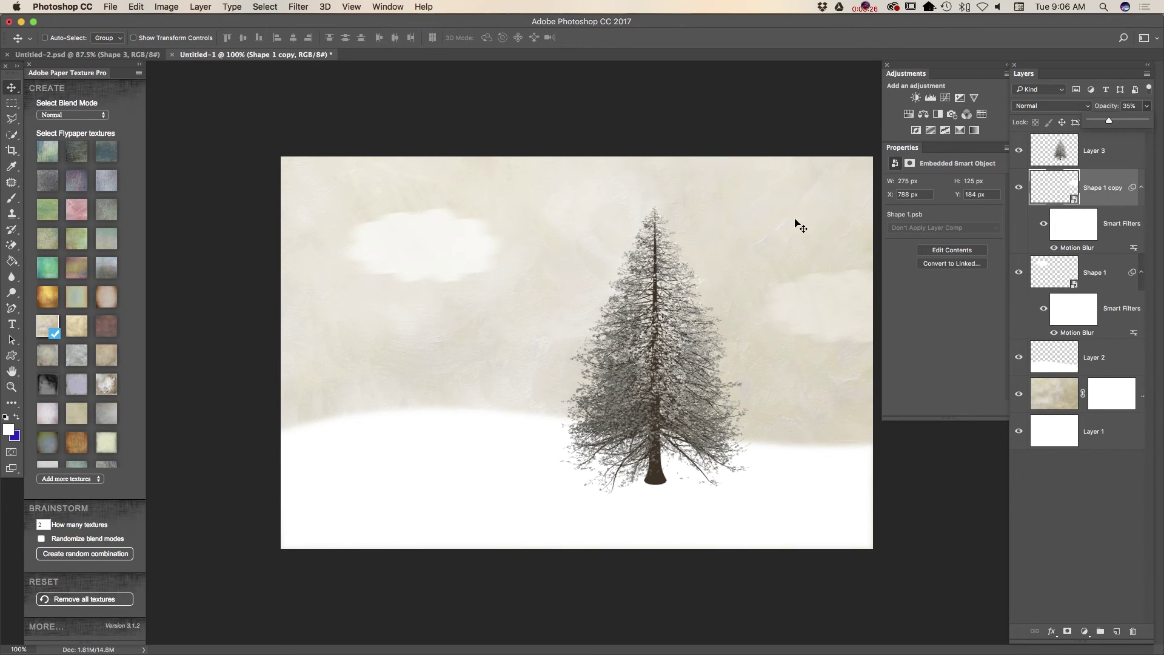
pyautogui.click(12, 355)
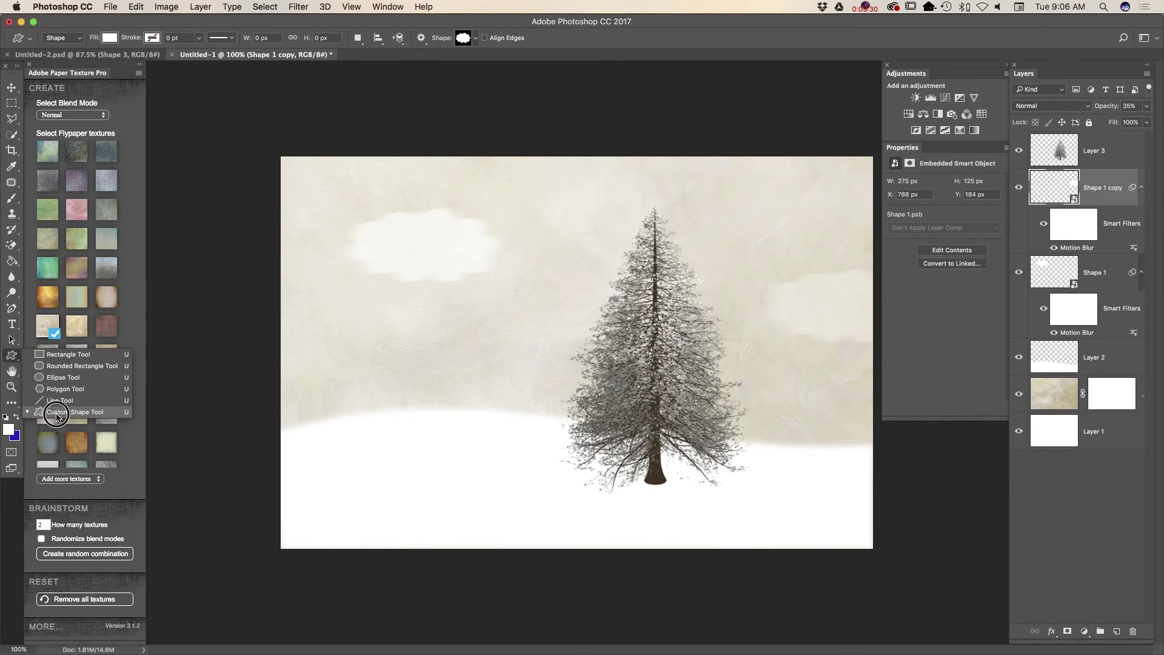
# Draw a white snowflake custom shape below the left cloud.
pyautogui.click(56, 414)
pyautogui.click(472, 48)
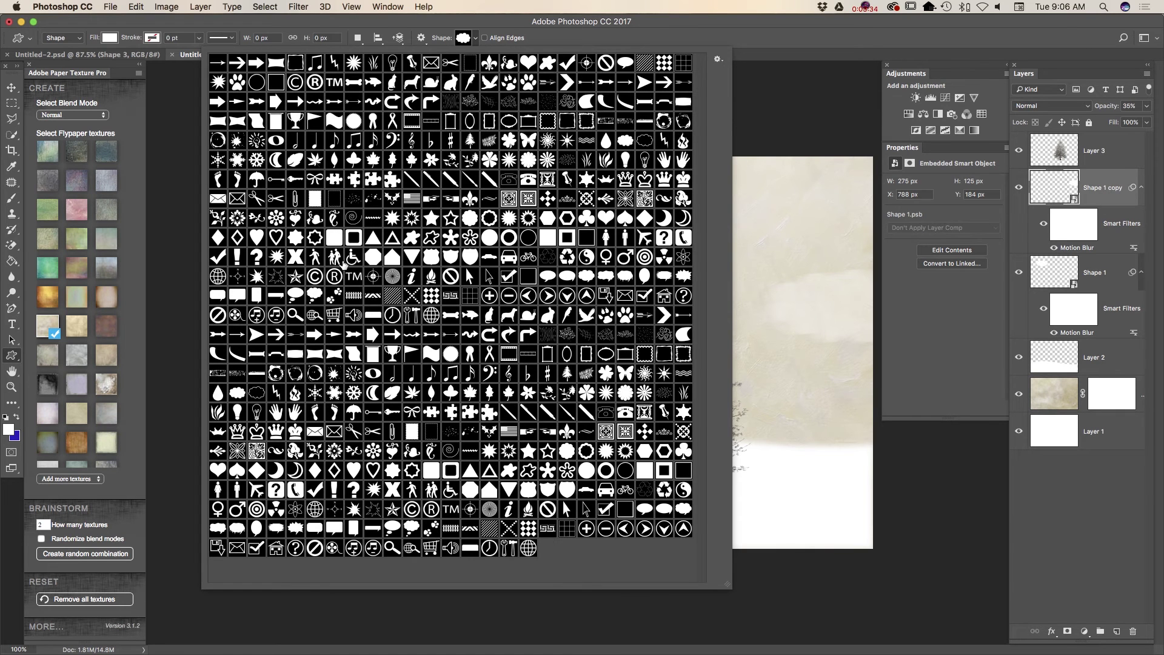
pyautogui.click(314, 393)
pyautogui.click(467, 40)
pyautogui.moveTo(369, 288); pyautogui.dragTo(381, 329)
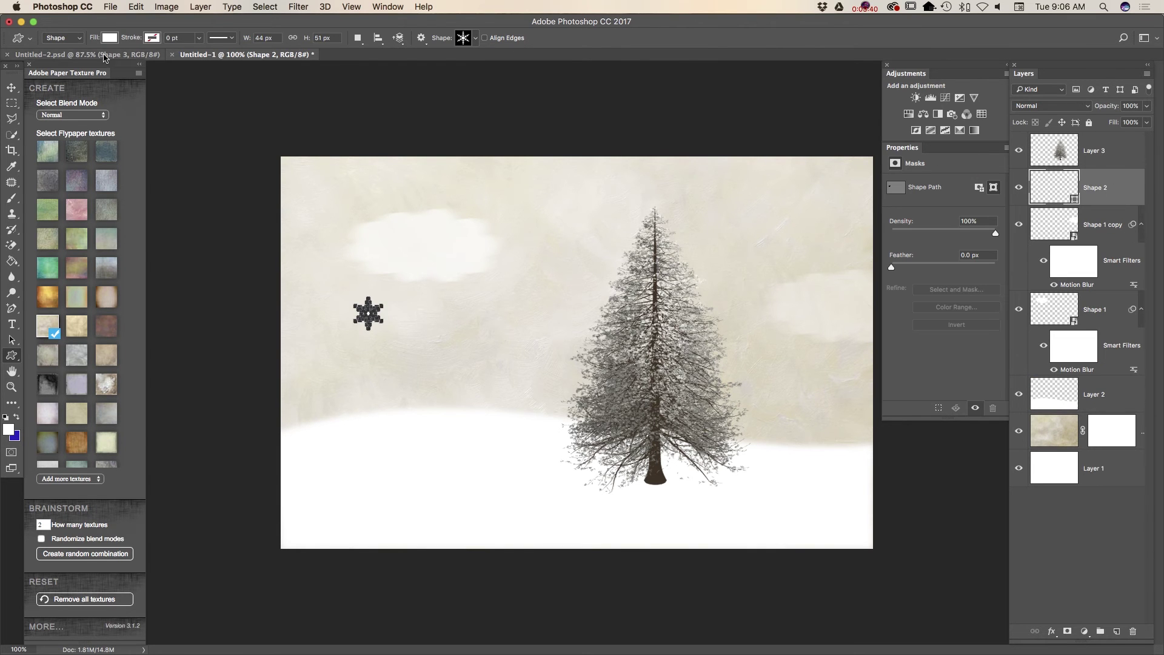
# Duplicate the snowflake twice, placing copies above and right of the tree, then select Layer 3.
pyautogui.click(12, 88)
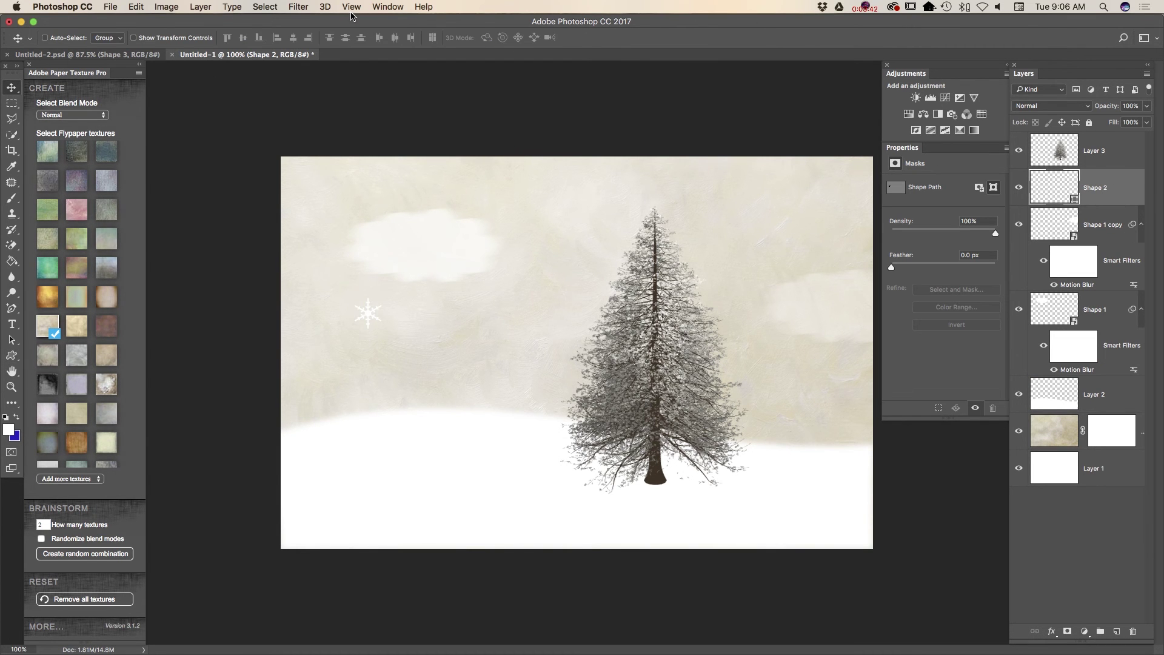
pyautogui.moveTo(1101, 190); pyautogui.dragTo(1116, 631)
pyautogui.moveTo(379, 312); pyautogui.dragTo(594, 220)
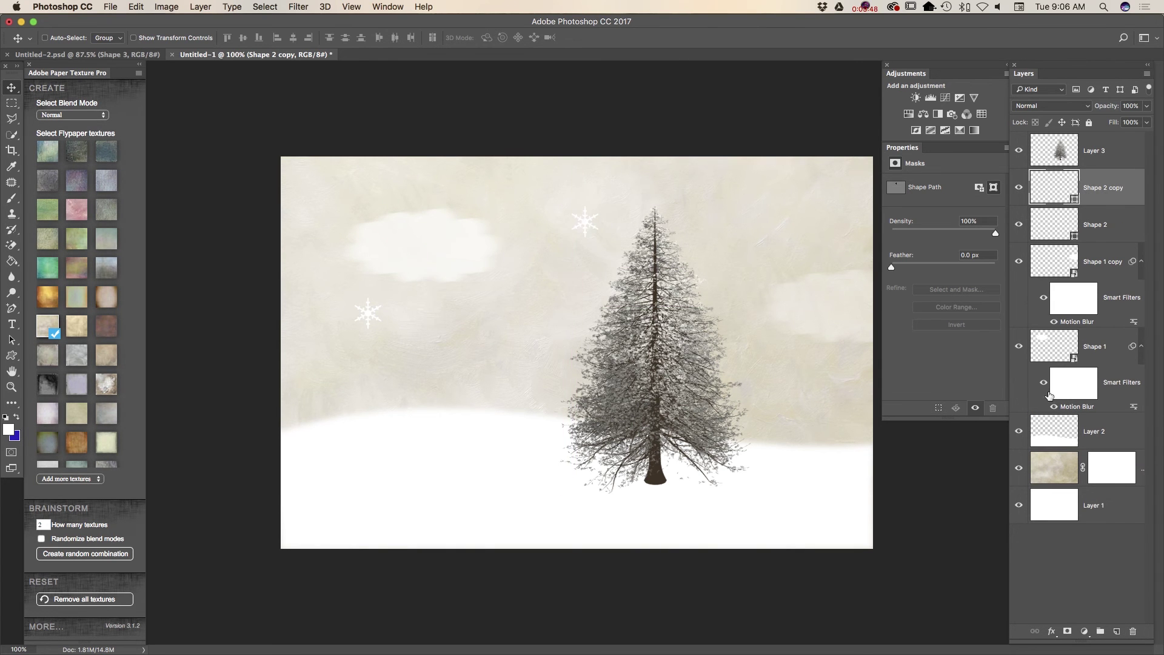
pyautogui.moveTo(1118, 198); pyautogui.dragTo(1116, 631)
pyautogui.moveTo(582, 221); pyautogui.dragTo(802, 379)
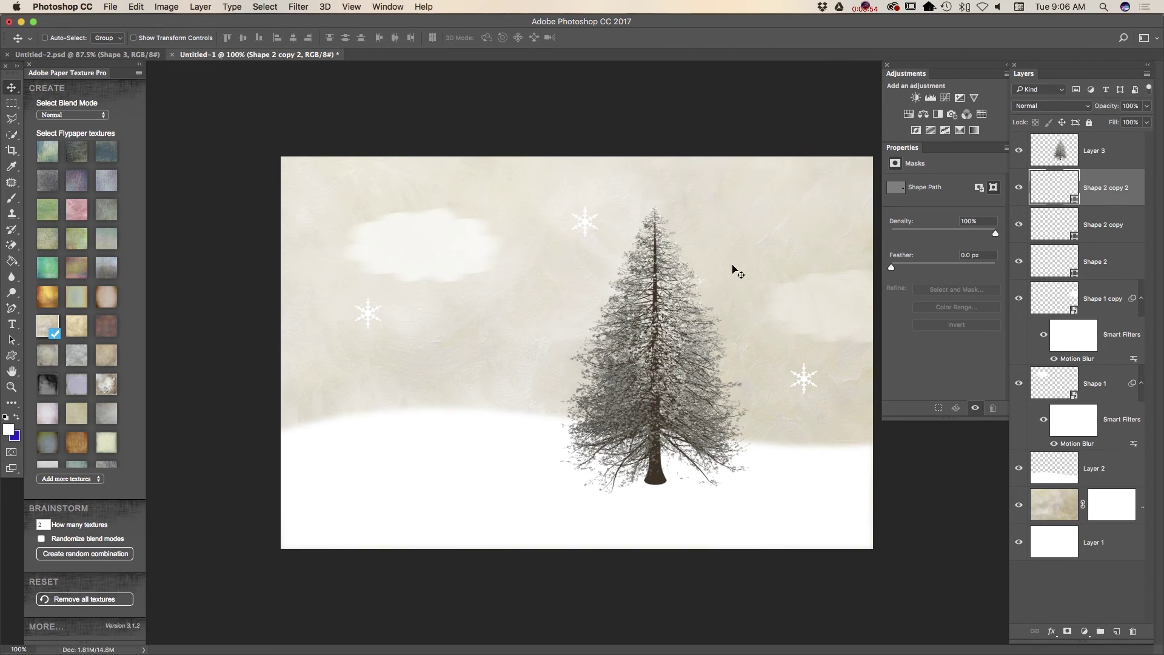
pyautogui.click(1119, 156)
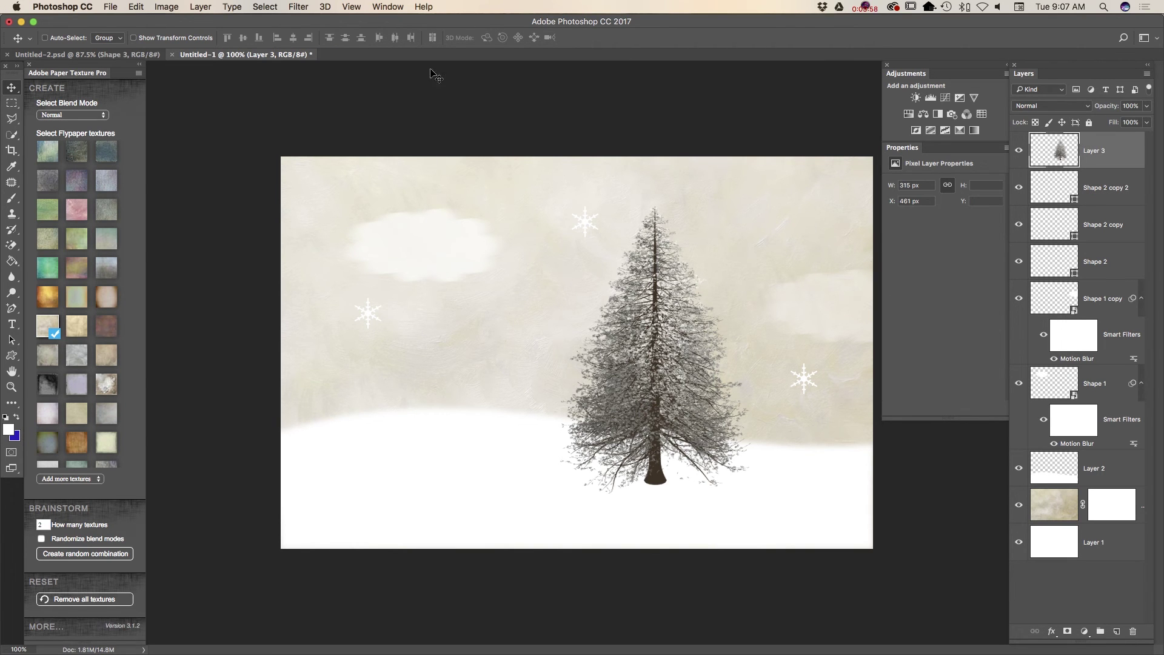
# Draw a white splatter shape in the upper-left sky and shift it slightly left.
pyautogui.click(12, 355)
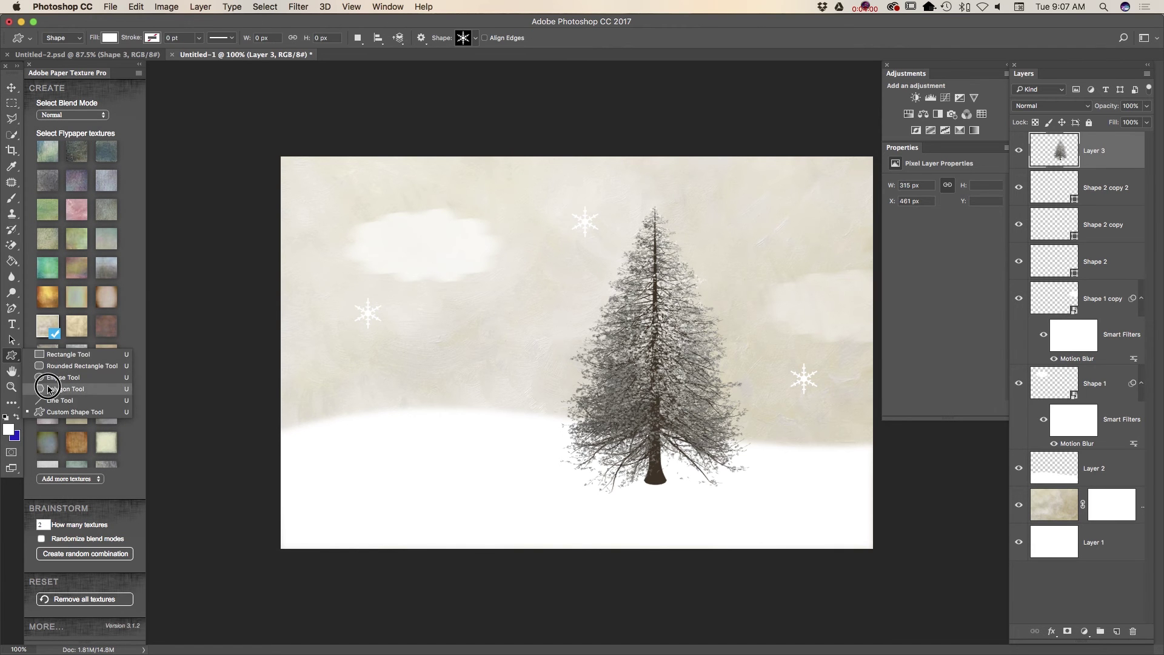
pyautogui.click(66, 417)
pyautogui.click(476, 39)
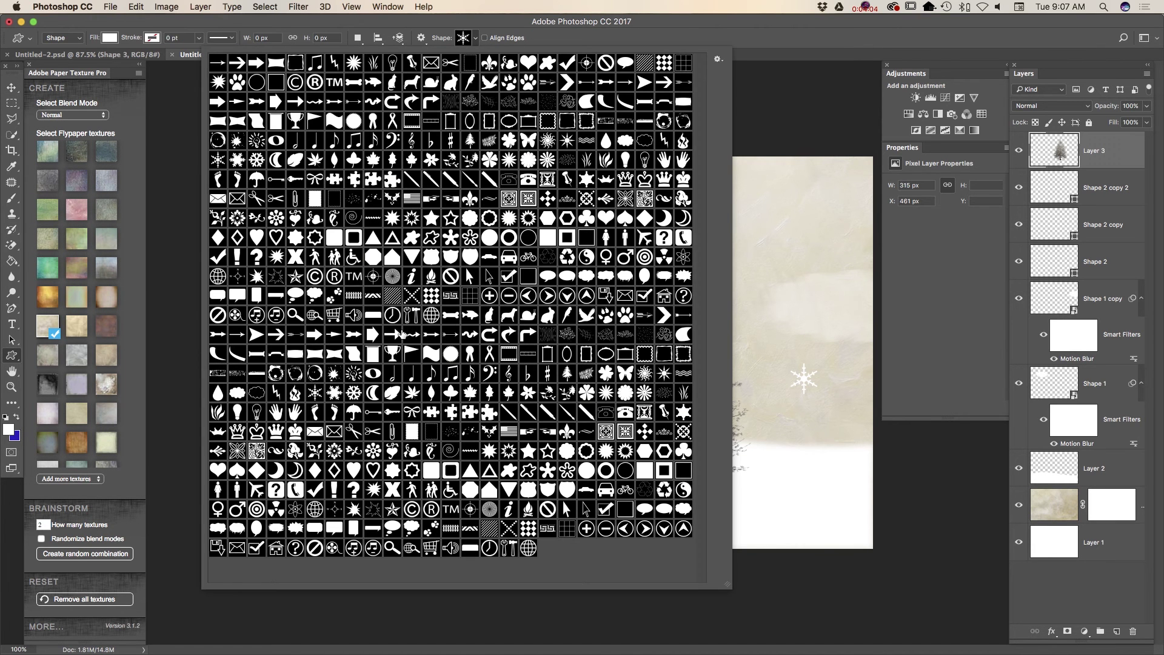
pyautogui.click(372, 200)
pyautogui.click(478, 38)
pyautogui.moveTo(331, 176); pyautogui.dragTo(448, 270)
pyautogui.press('v')
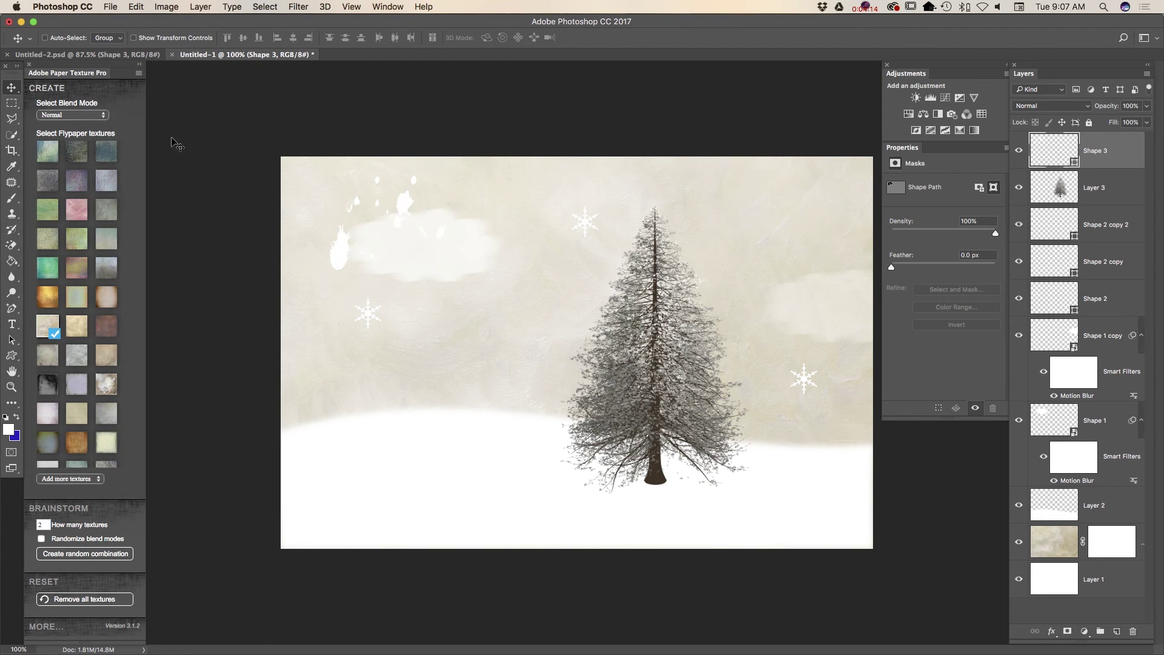
pyautogui.moveTo(401, 212); pyautogui.dragTo(377, 212)
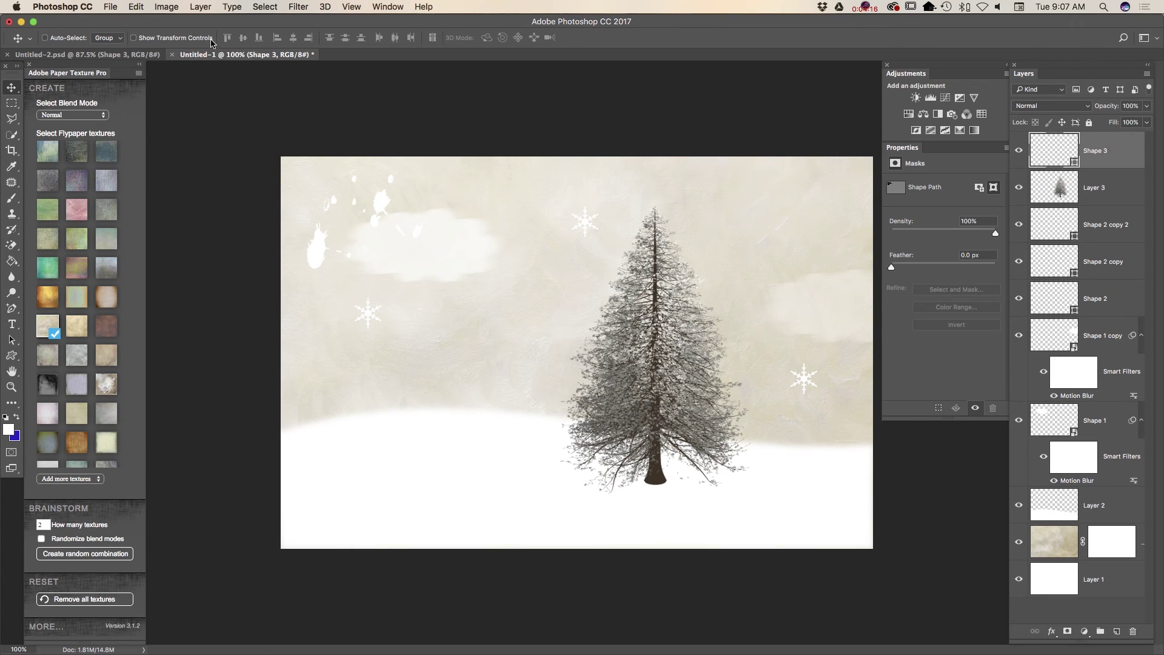
# Shrink the Shape 3 splatter with Free Transform and commit the smaller size.
pyautogui.click(145, 6)
pyautogui.click(202, 265)
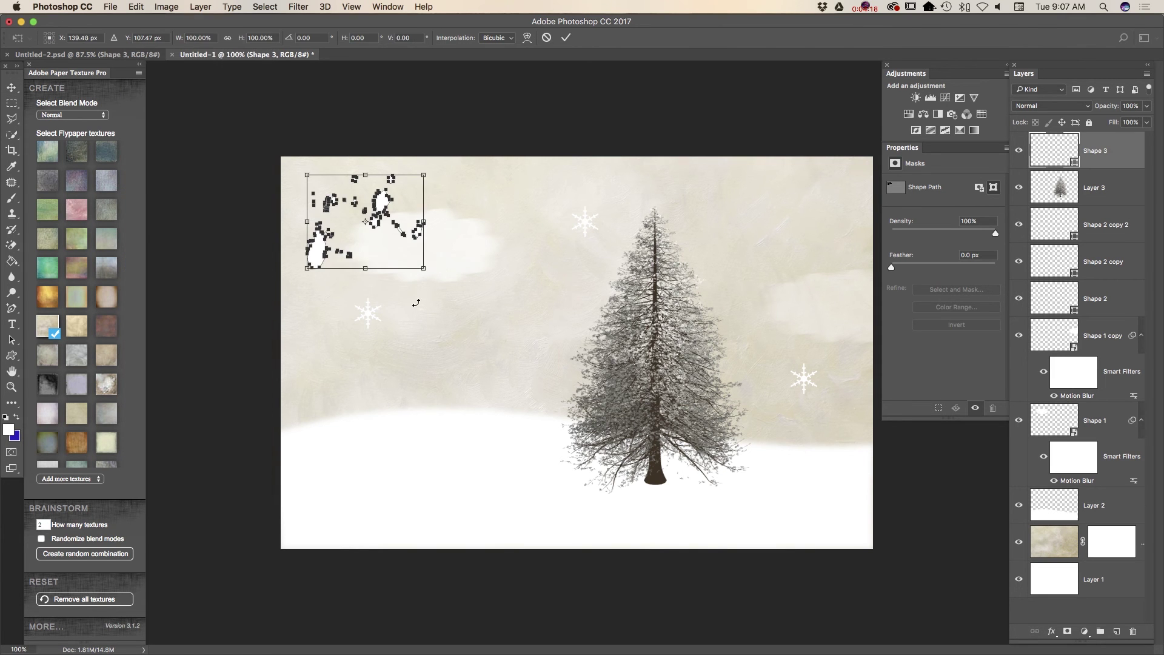
pyautogui.moveTo(423, 268); pyautogui.dragTo(385, 244)
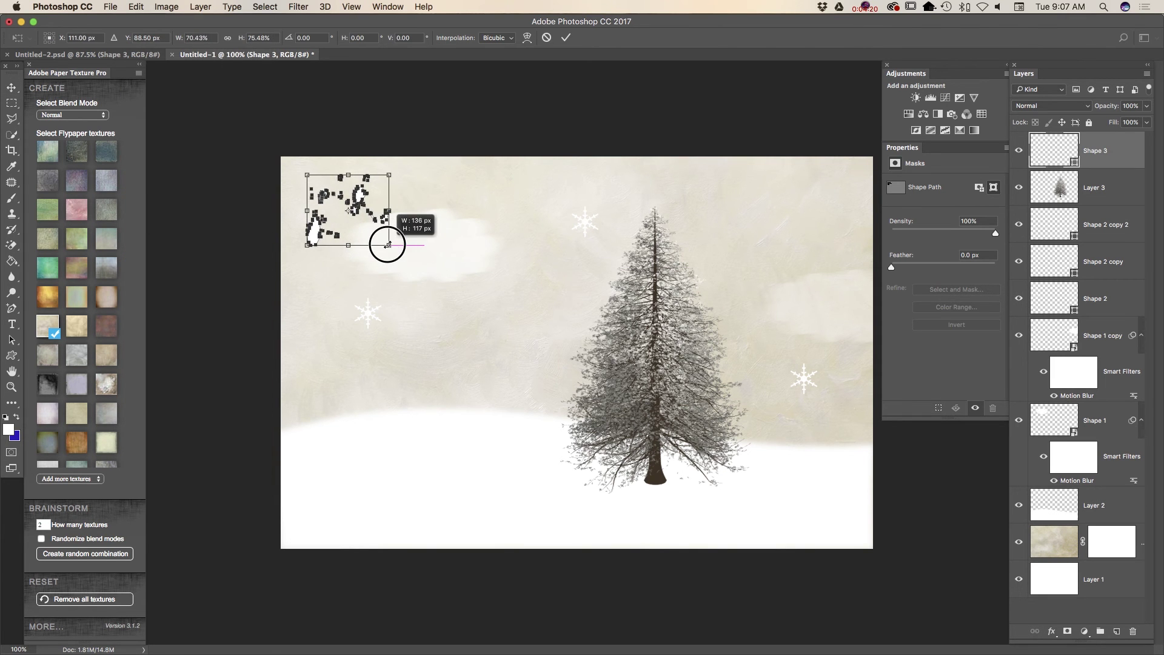
pyautogui.click(566, 37)
# Convert the splatter to a smart object and apply Motion Blur at 76° angle, 38 pixels distance.
pyautogui.click(303, 7)
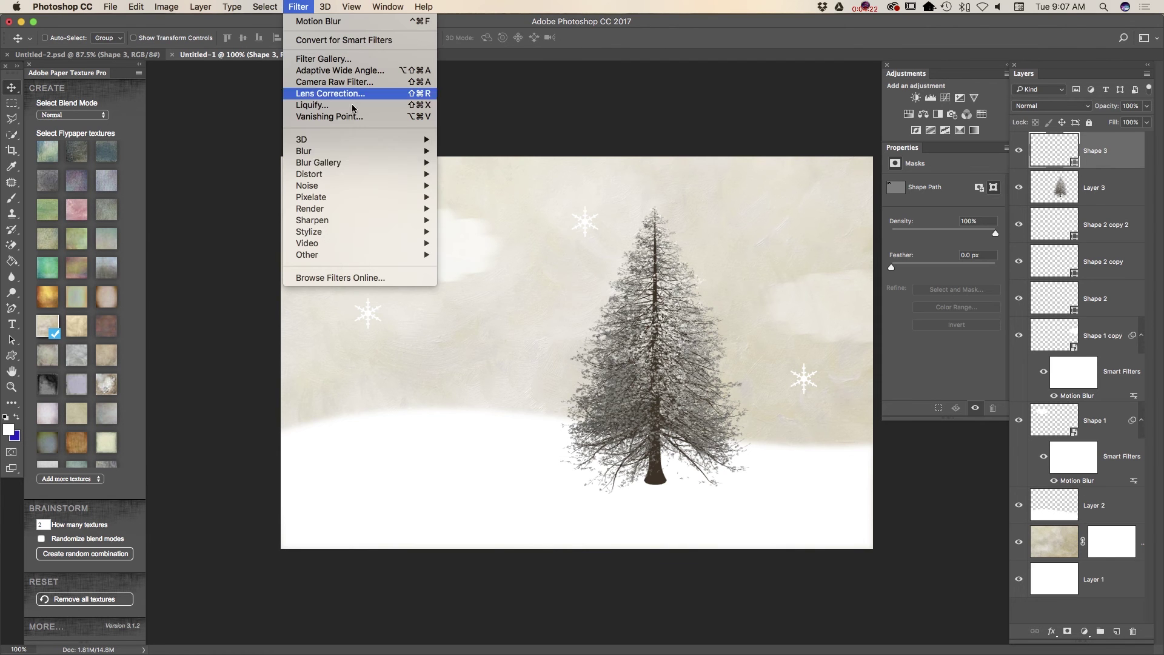
pyautogui.moveTo(388, 151)
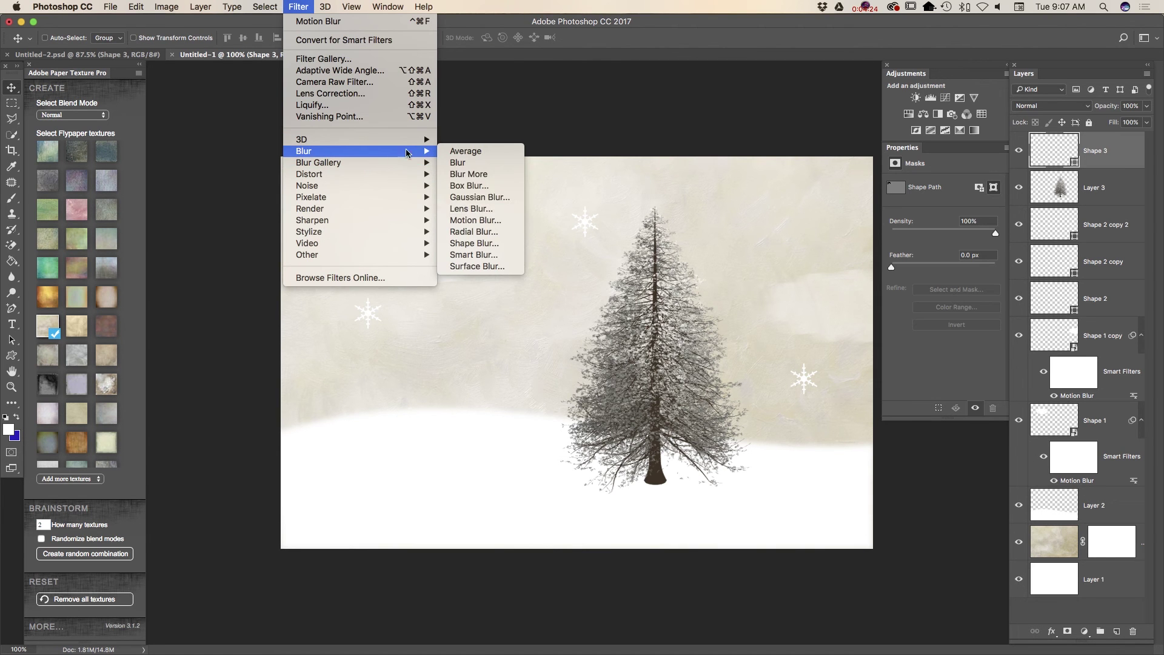
pyautogui.click(493, 224)
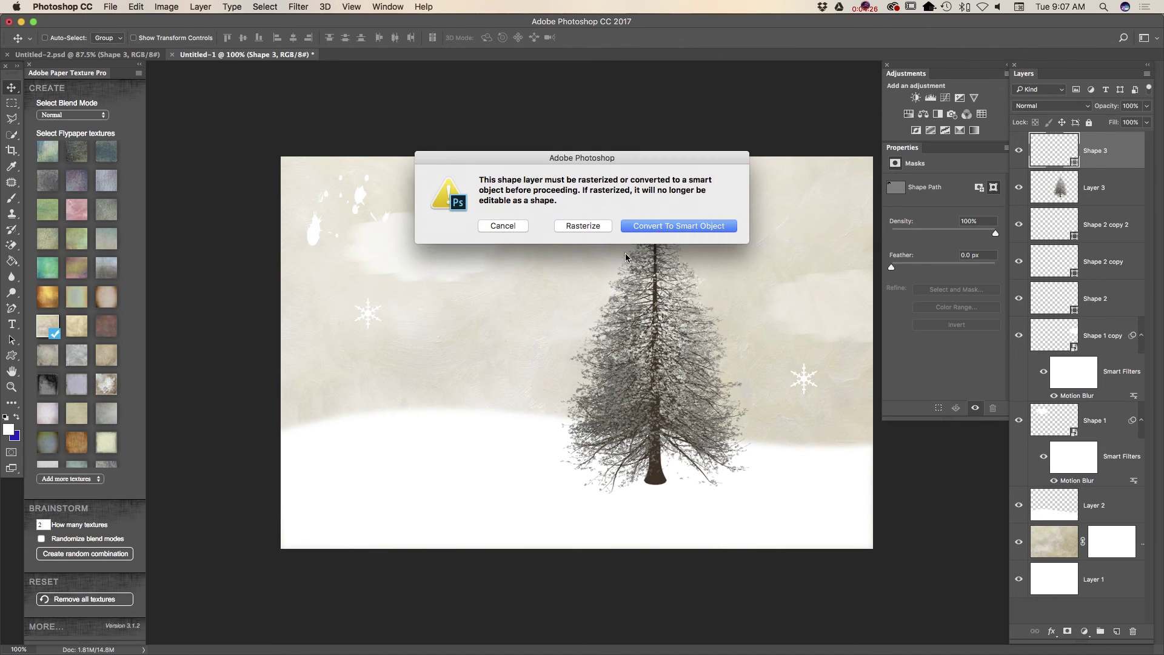
pyautogui.click(664, 226)
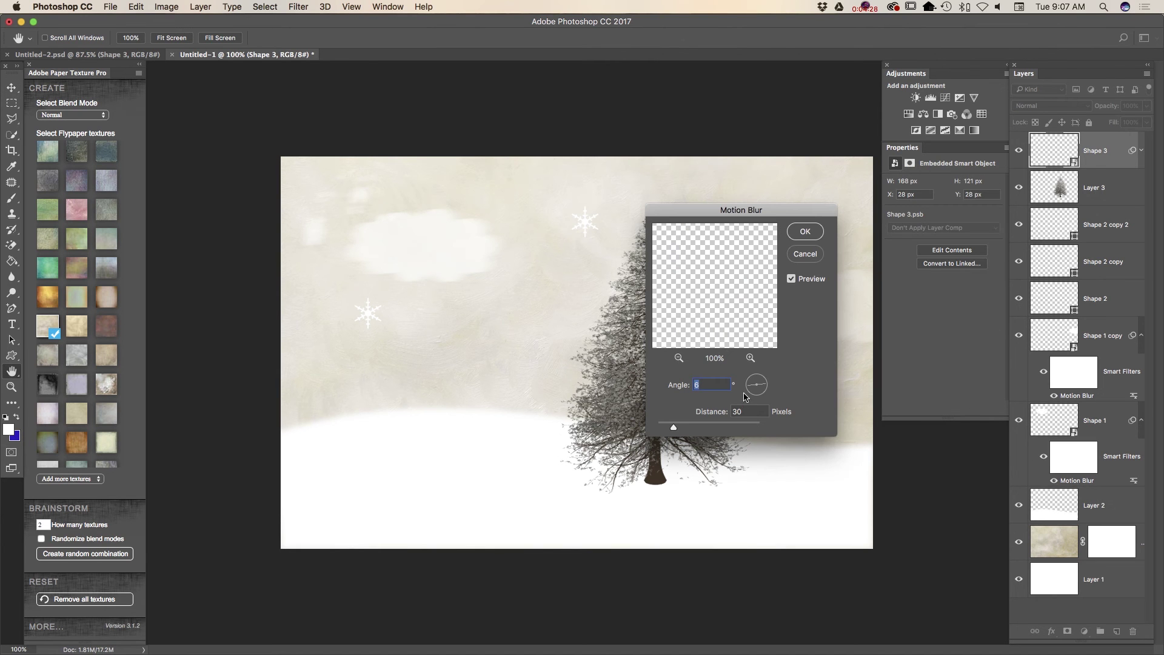
pyautogui.moveTo(750, 391)
pyautogui.mouseDown()
pyautogui.moveTo(761, 393)
pyautogui.moveTo(759, 377)
pyautogui.mouseUp()
pyautogui.moveTo(673, 428); pyautogui.dragTo(678, 429)
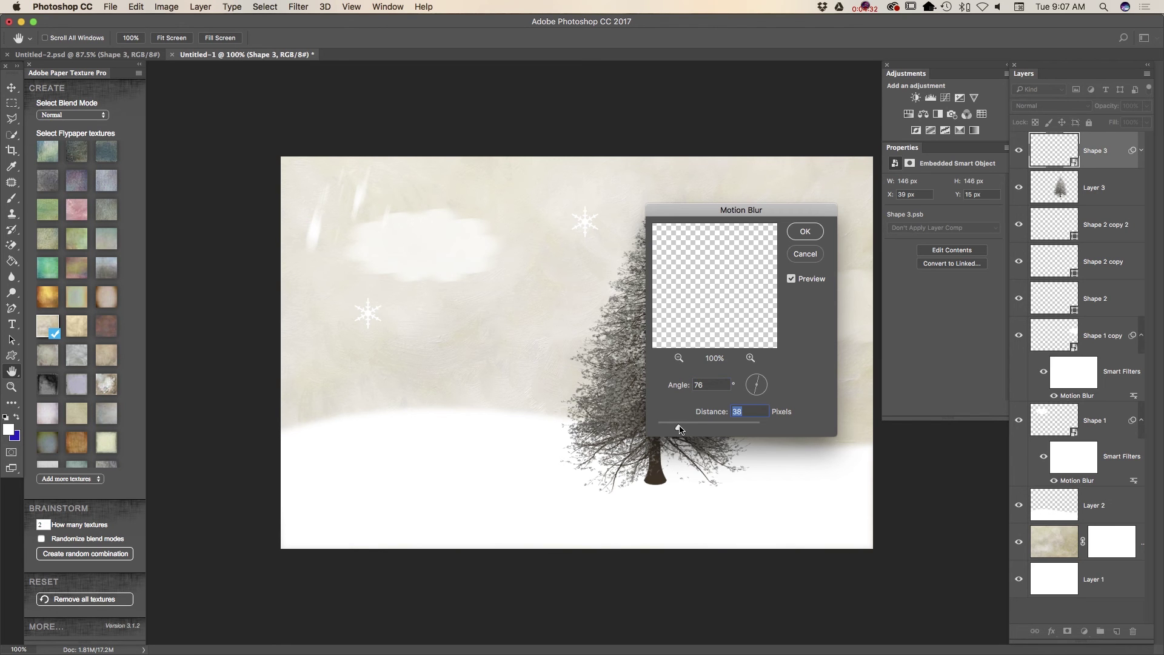
pyautogui.click(811, 236)
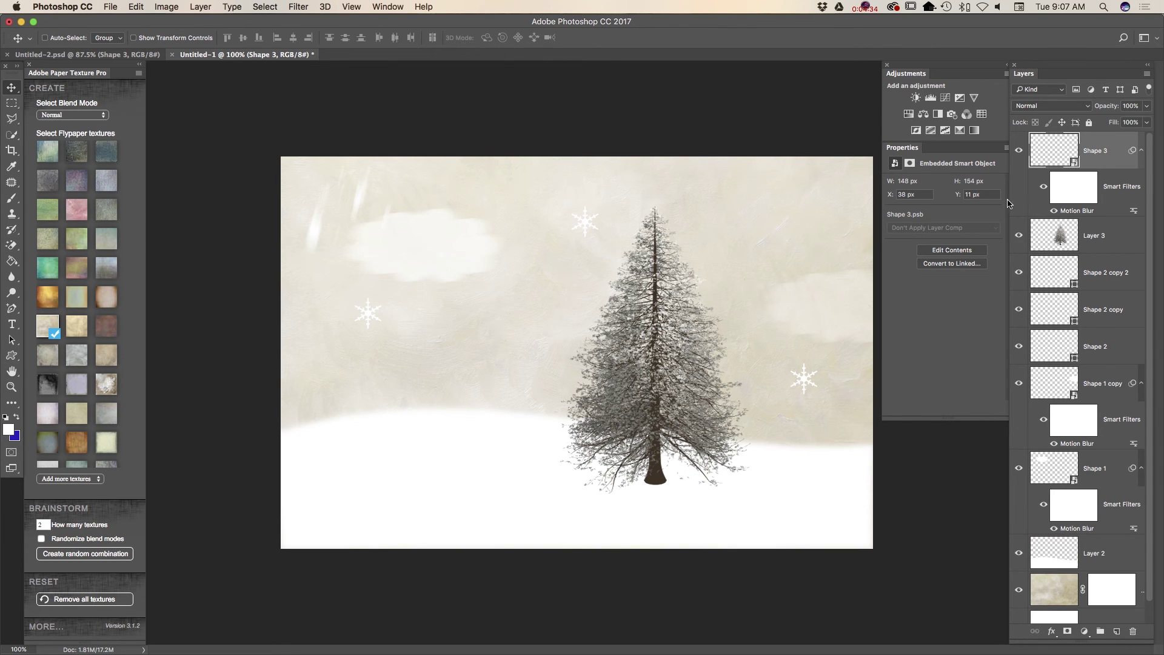
# Make two copies of the snow streak and move them right and lower-right.
pyautogui.moveTo(1095, 153); pyautogui.dragTo(1117, 631)
pyautogui.moveTo(364, 202)
pyautogui.mouseDown()
pyautogui.moveTo(453, 216)
pyautogui.moveTo(450, 202)
pyautogui.mouseUp()
pyautogui.moveTo(1114, 155); pyautogui.dragTo(1116, 633)
pyautogui.moveTo(452, 200); pyautogui.dragTo(533, 283)
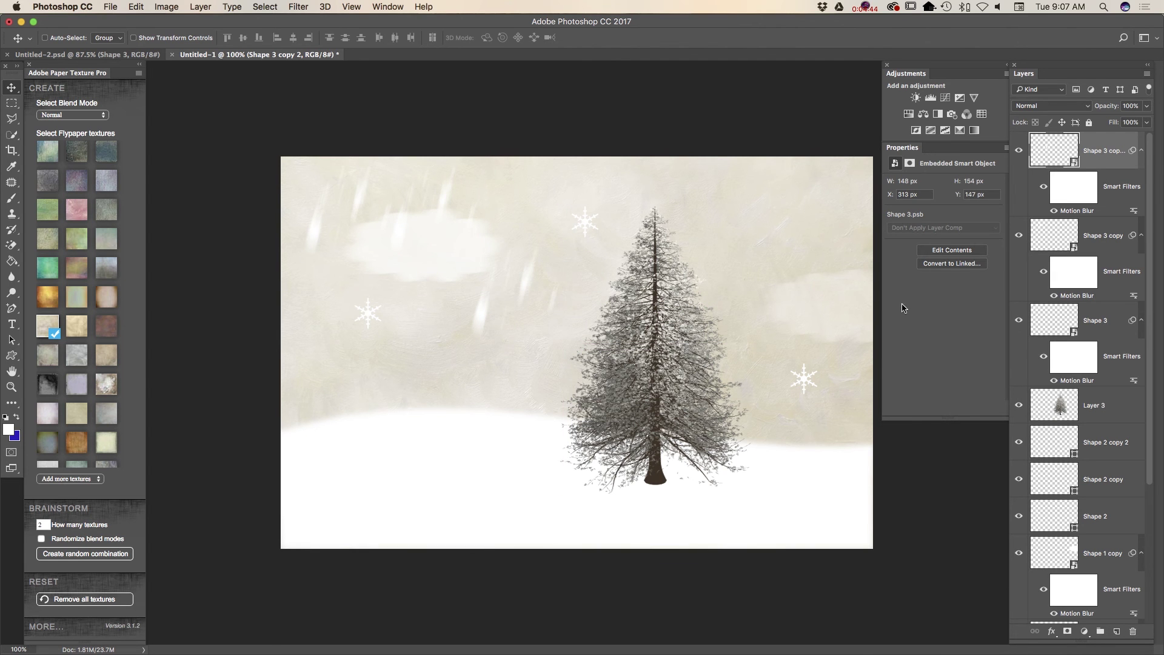
pyautogui.click(1147, 73)
pyautogui.click(1147, 74)
pyautogui.click(1148, 75)
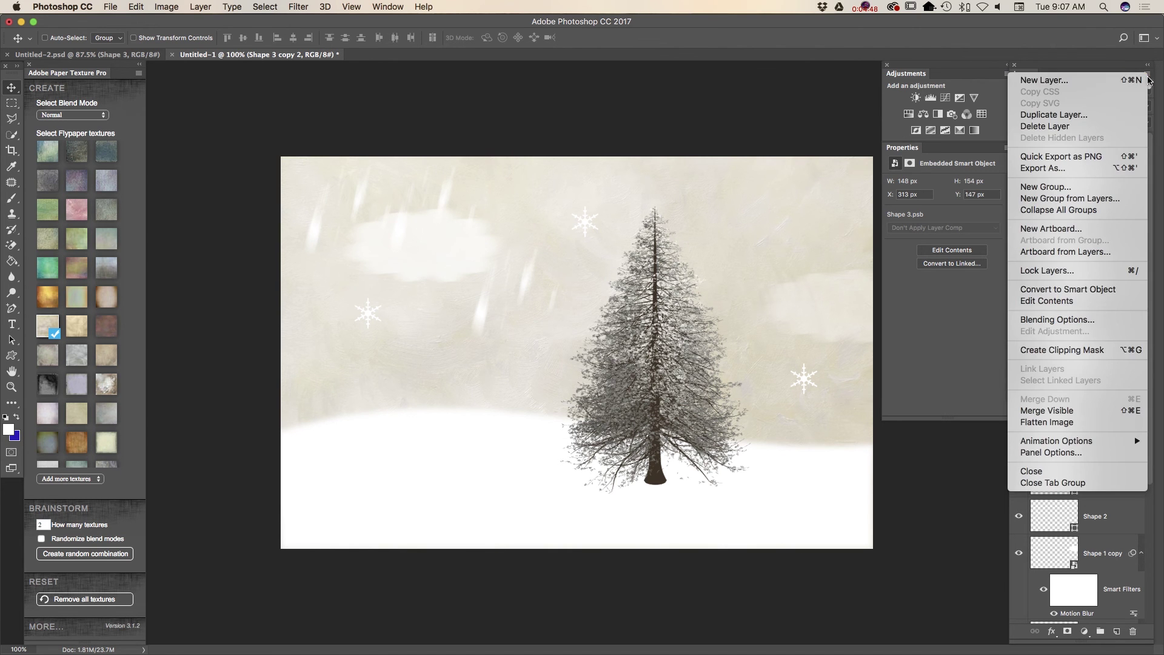
pyautogui.click(979, 501)
# Add four more streak copies, scattering them lower-left, near the tree, lower-right and top-right.
pyautogui.moveTo(1105, 148); pyautogui.dragTo(1116, 631)
pyautogui.moveTo(516, 294)
pyautogui.mouseDown()
pyautogui.moveTo(356, 372)
pyautogui.moveTo(369, 351)
pyautogui.mouseUp()
pyautogui.moveTo(1110, 180); pyautogui.dragTo(1116, 631)
pyautogui.moveTo(502, 274)
pyautogui.mouseDown()
pyautogui.moveTo(628, 252)
pyautogui.moveTo(754, 205)
pyautogui.moveTo(692, 279)
pyautogui.moveTo(709, 208)
pyautogui.moveTo(633, 202)
pyautogui.mouseUp()
pyautogui.moveTo(1110, 156); pyautogui.dragTo(1116, 631)
pyautogui.moveTo(649, 210); pyautogui.dragTo(799, 370)
pyautogui.moveTo(1094, 182); pyautogui.dragTo(1117, 631)
pyautogui.moveTo(805, 331); pyautogui.dragTo(785, 189)
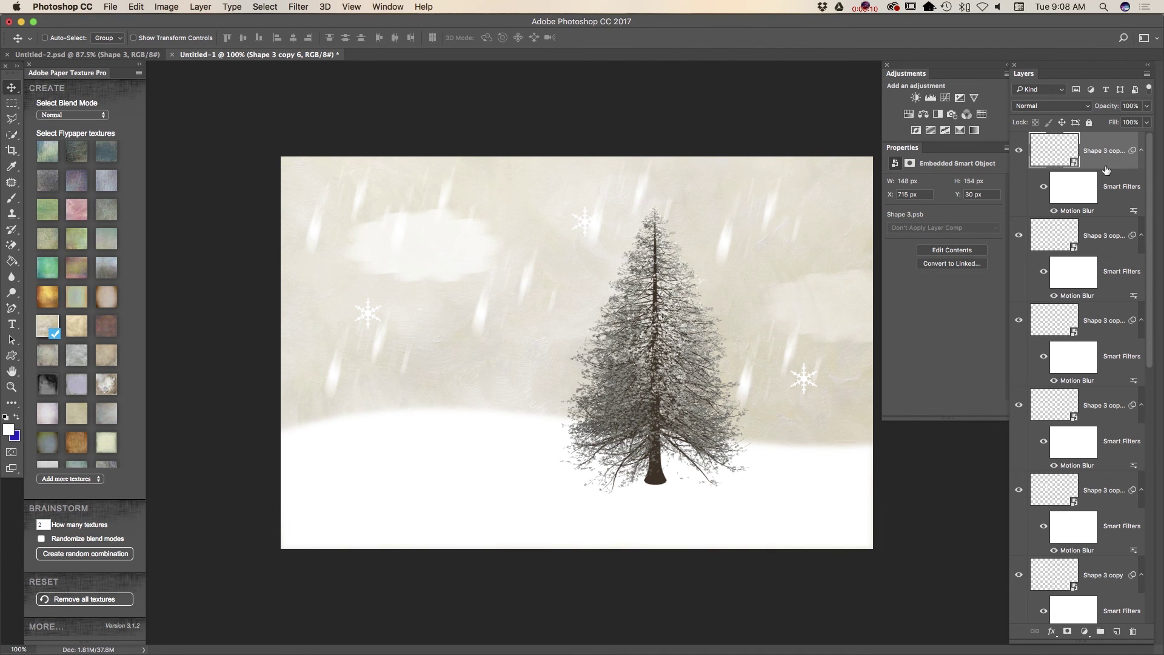
# Add a Color Lookup layer using Crisp_Winter.look and reduce its opacity to about 54%.
pyautogui.click(983, 114)
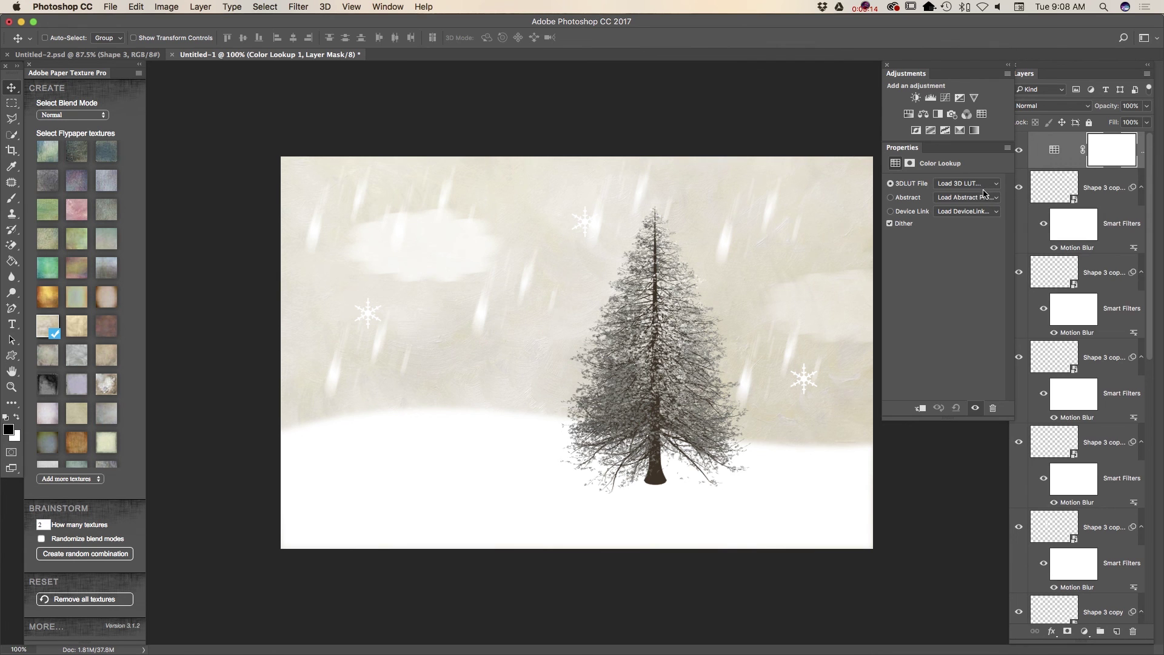
pyautogui.click(983, 187)
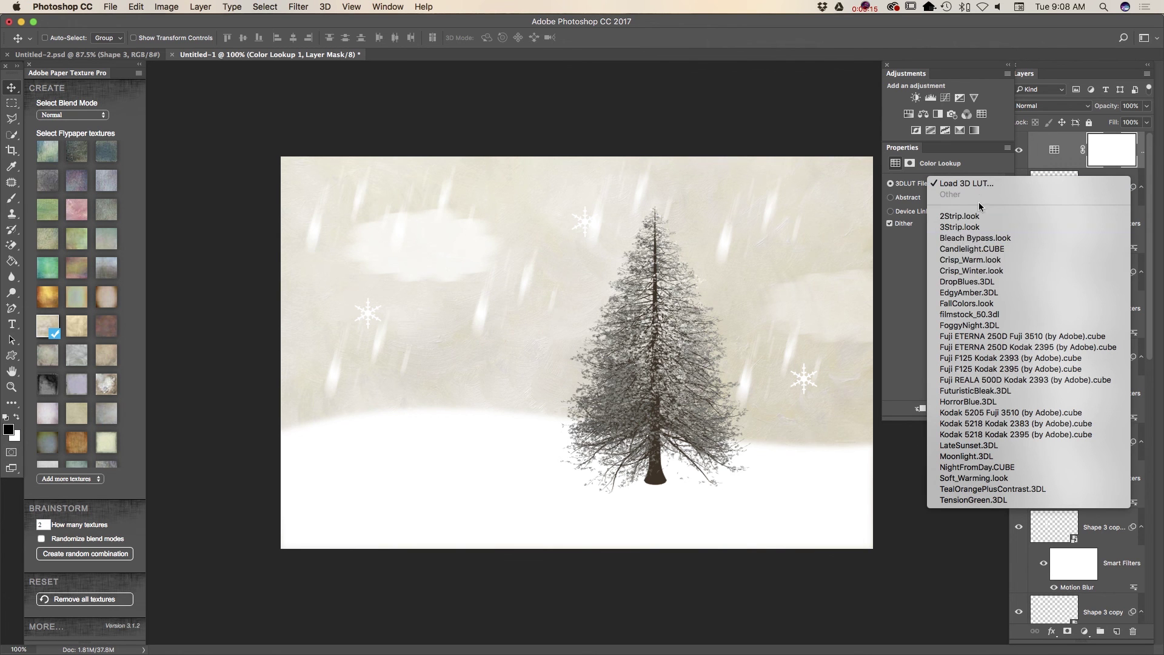
pyautogui.click(983, 272)
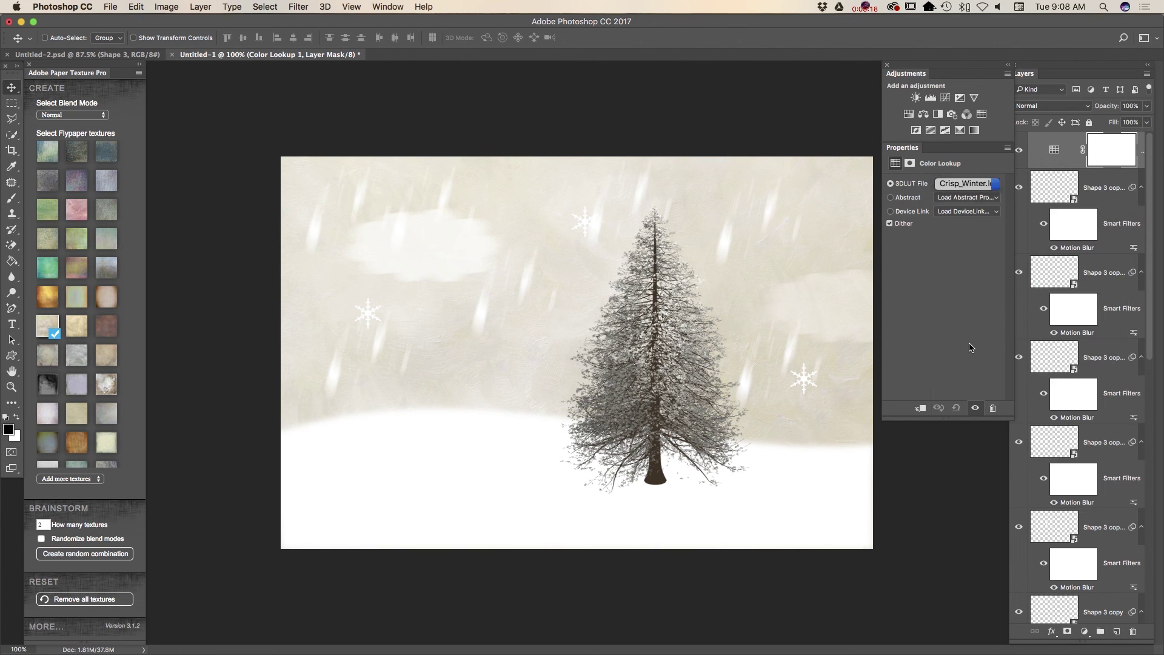
pyautogui.click(1146, 107)
pyautogui.moveTo(1143, 126)
pyautogui.mouseDown()
pyautogui.moveTo(1107, 127)
pyautogui.moveTo(1121, 129)
pyautogui.mouseUp()
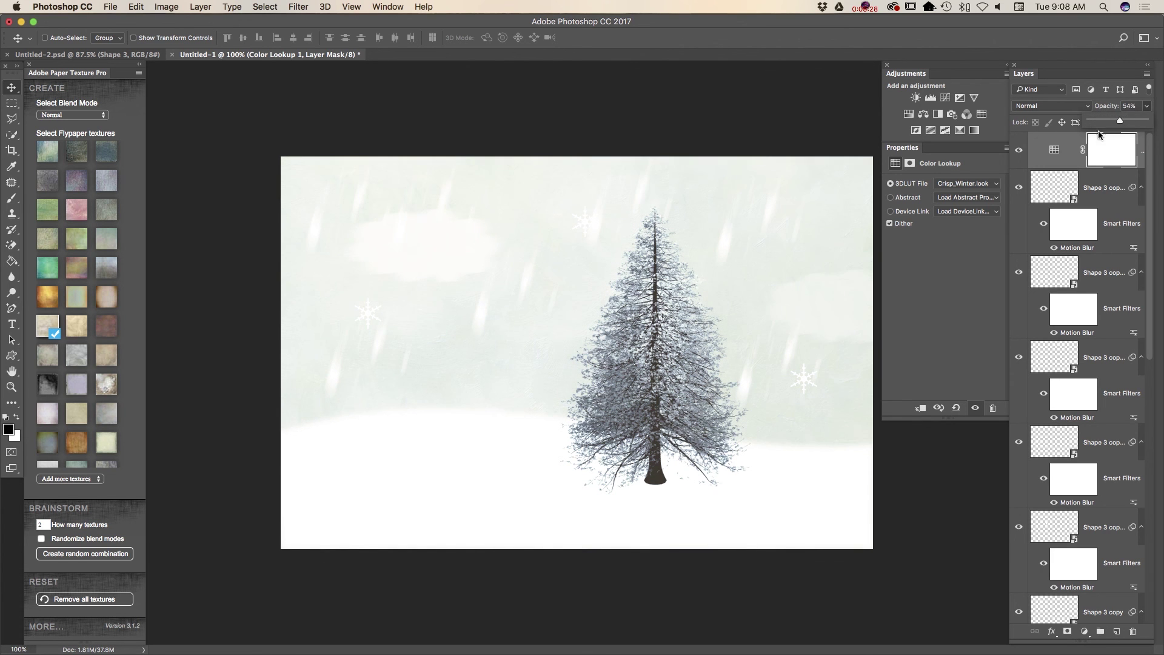
# Add a Curves layer, pull a shadow point to input 35 / output 18, set opacity to 67%.
pyautogui.click(945, 98)
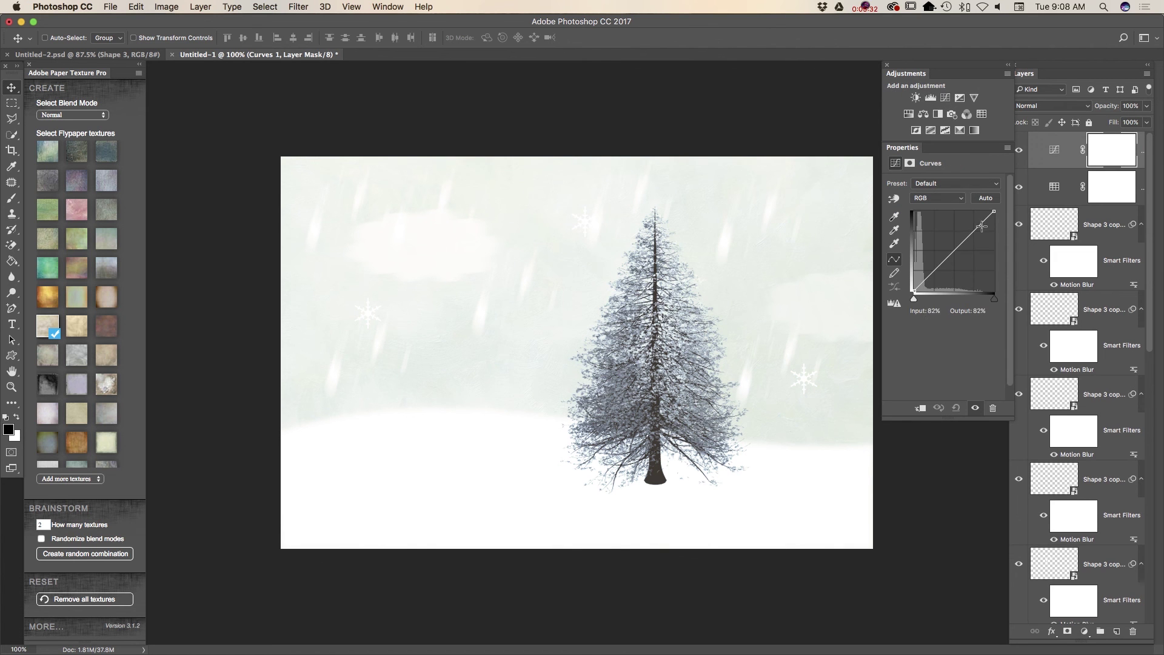
pyautogui.moveTo(981, 225); pyautogui.dragTo(987, 219)
pyautogui.moveTo(942, 263); pyautogui.dragTo(942, 276)
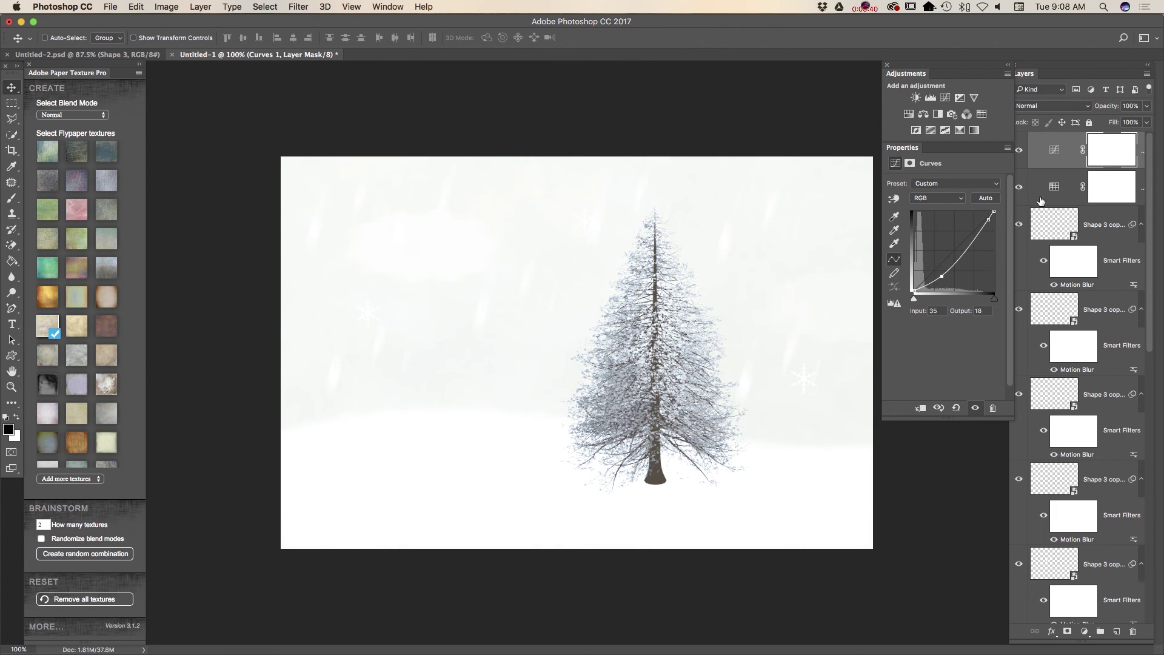
pyautogui.moveTo(1148, 109); pyautogui.dragTo(1126, 141)
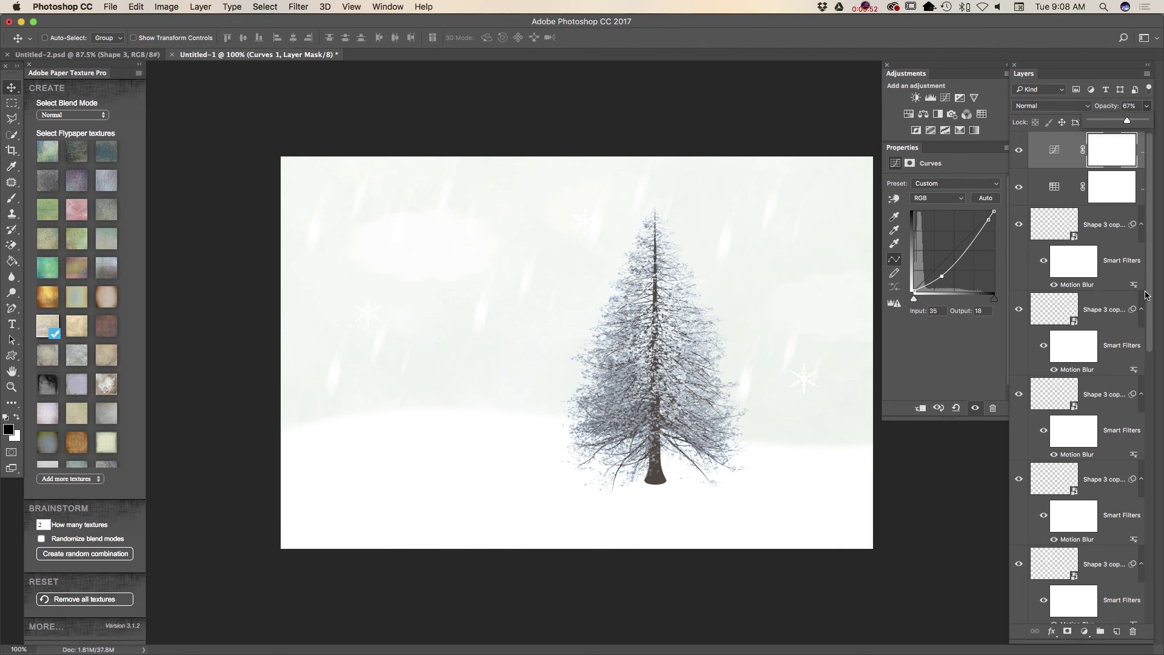
pyautogui.moveTo(1148, 298); pyautogui.dragTo(1148, 451)
# Add a layer mask to the tree layer and set the Gradient Tool to 43% opacity.
pyautogui.click(1104, 492)
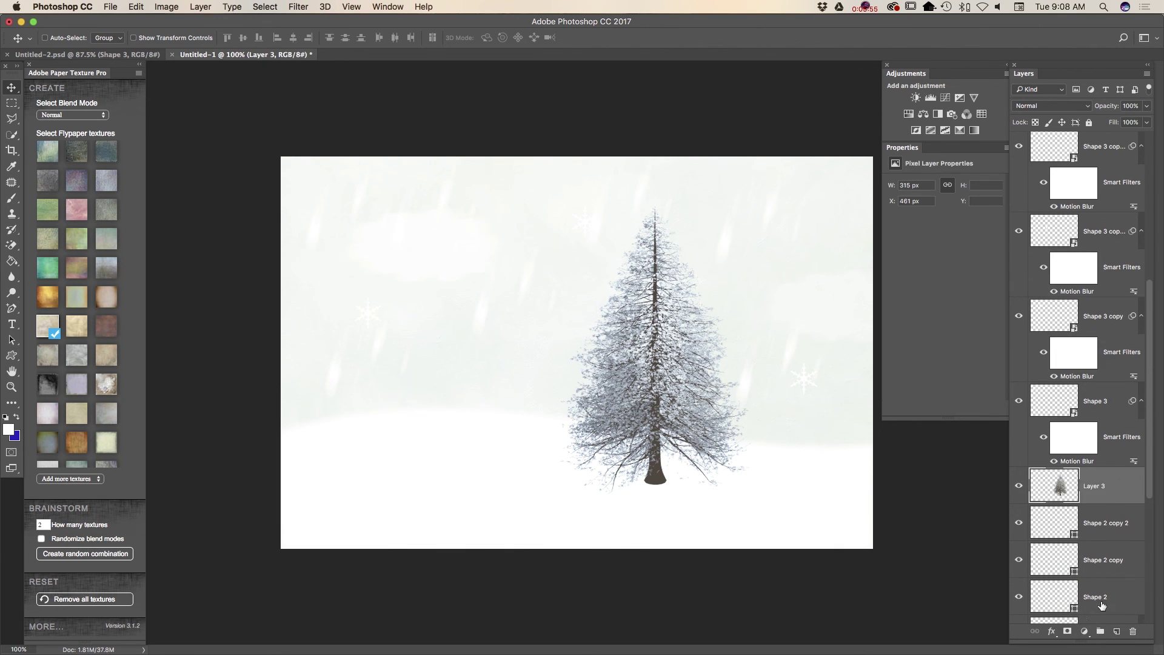
pyautogui.click(1068, 631)
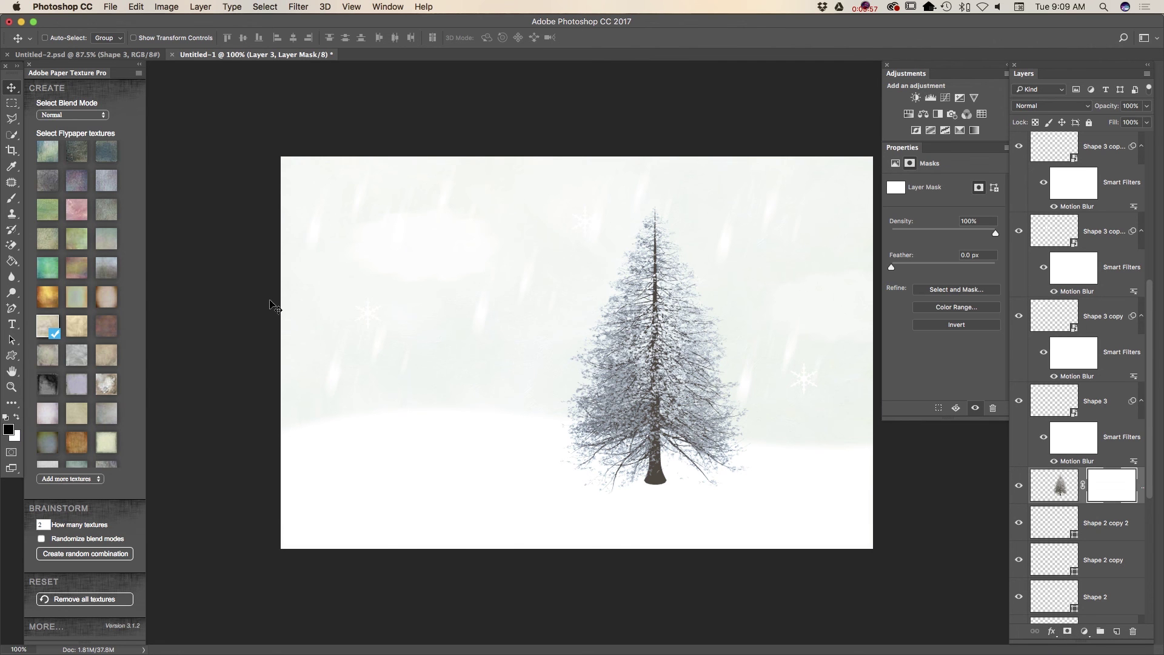
pyautogui.click(13, 262)
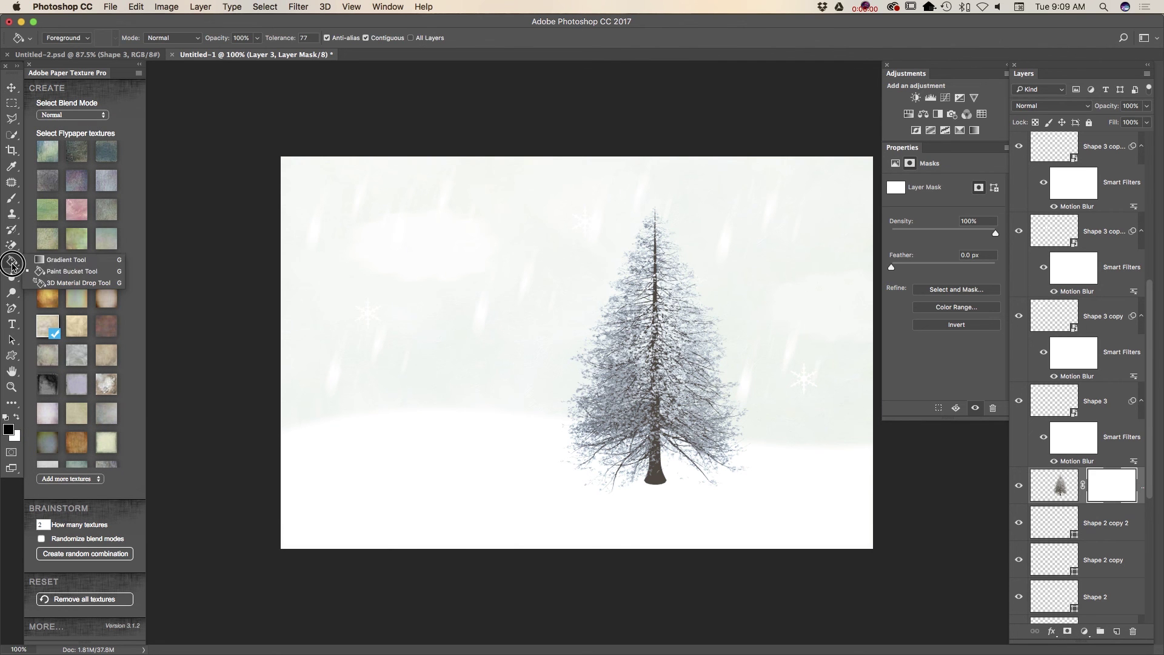
pyautogui.click(67, 259)
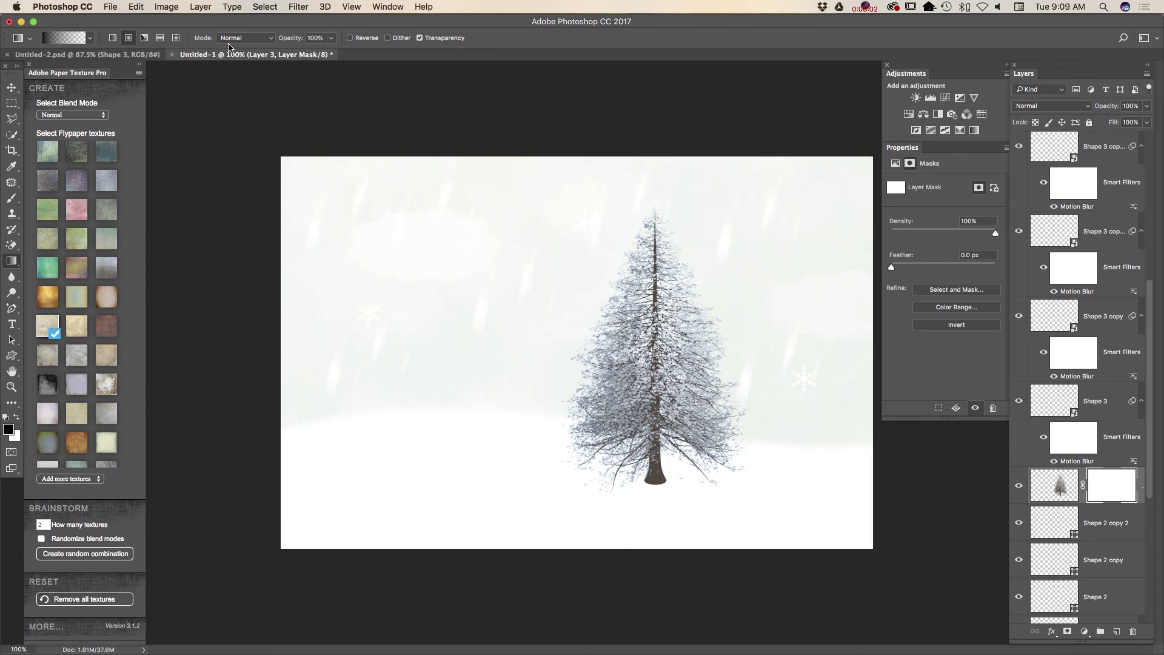
pyautogui.click(331, 37)
pyautogui.moveTo(333, 54); pyautogui.dragTo(300, 55)
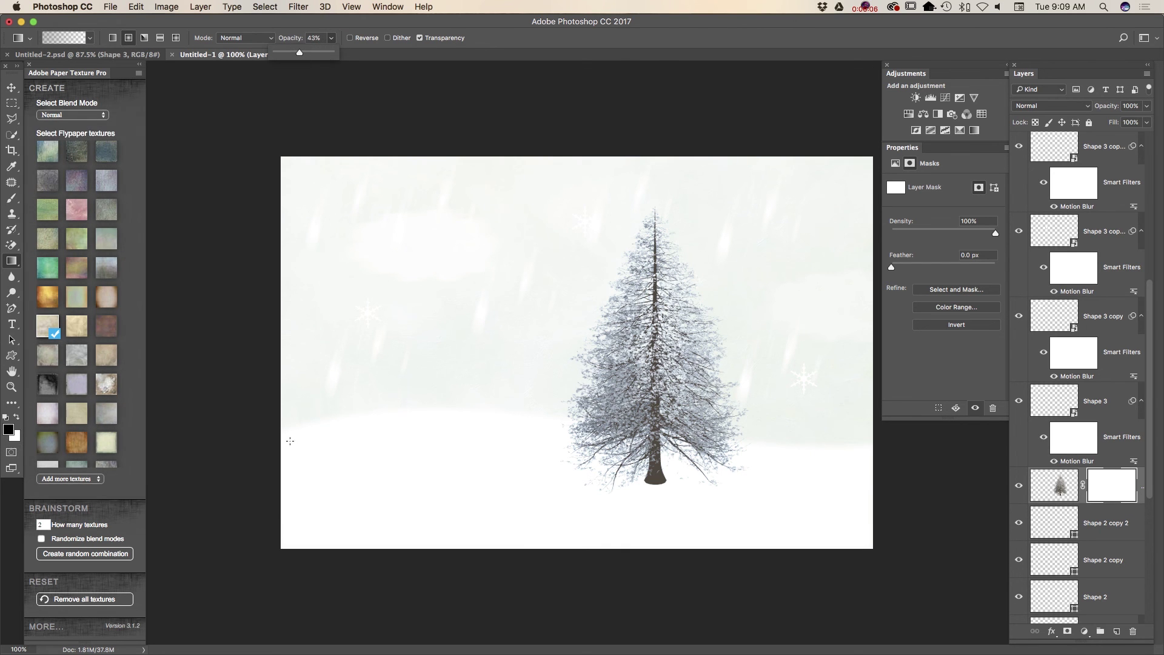
pyautogui.click(656, 492)
# Draw short gradients on the mask to fade the trunk base into the snow, then return to Move.
pyautogui.moveTo(660, 473)
pyautogui.mouseDown()
pyautogui.moveTo(662, 490)
pyautogui.moveTo(646, 481)
pyautogui.mouseUp()
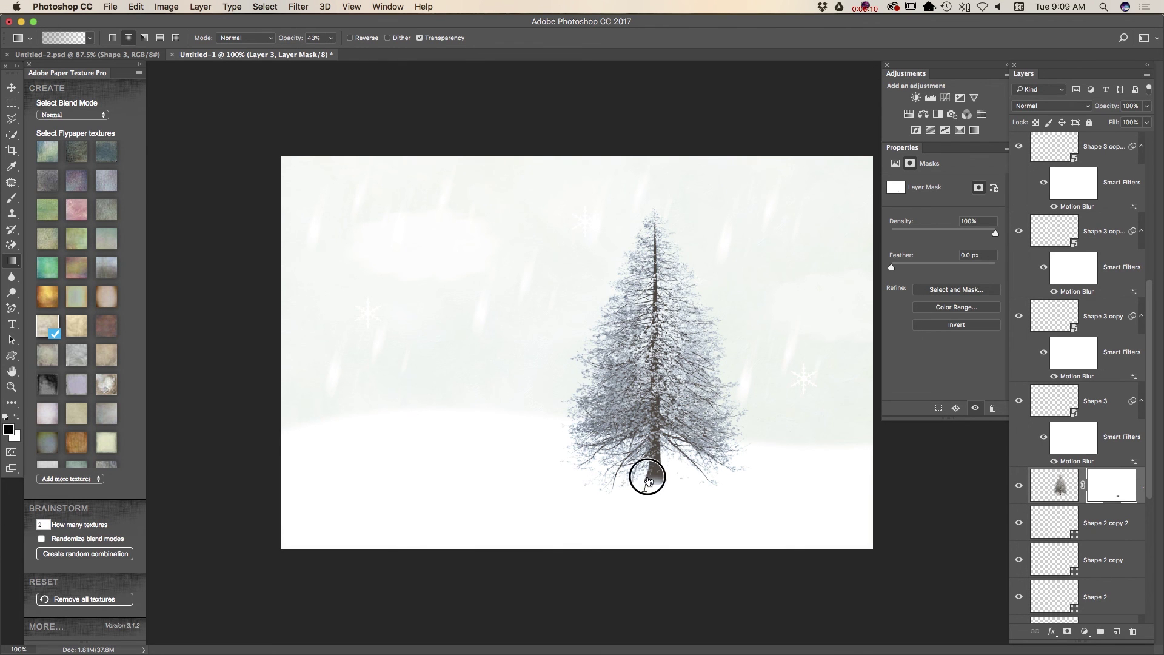
pyautogui.click(644, 484)
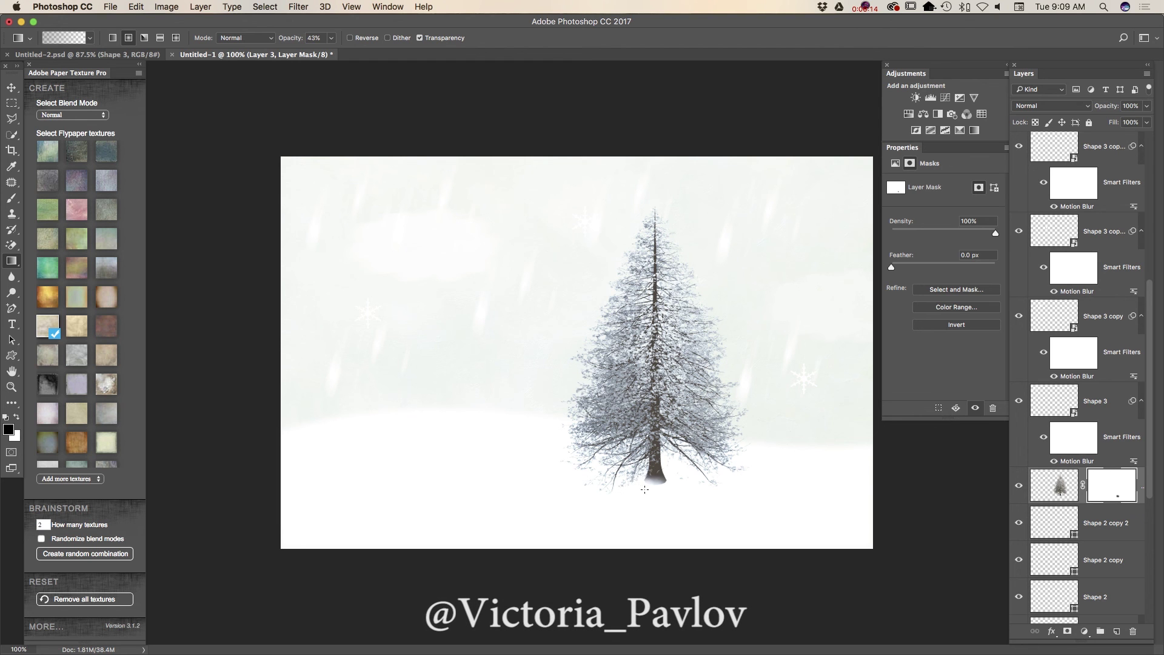
pyautogui.moveTo(653, 473)
pyautogui.mouseDown()
pyautogui.moveTo(653, 492)
pyautogui.moveTo(671, 468)
pyautogui.moveTo(663, 496)
pyautogui.moveTo(667, 481)
pyautogui.mouseUp()
pyautogui.click(669, 476)
pyautogui.click(676, 501)
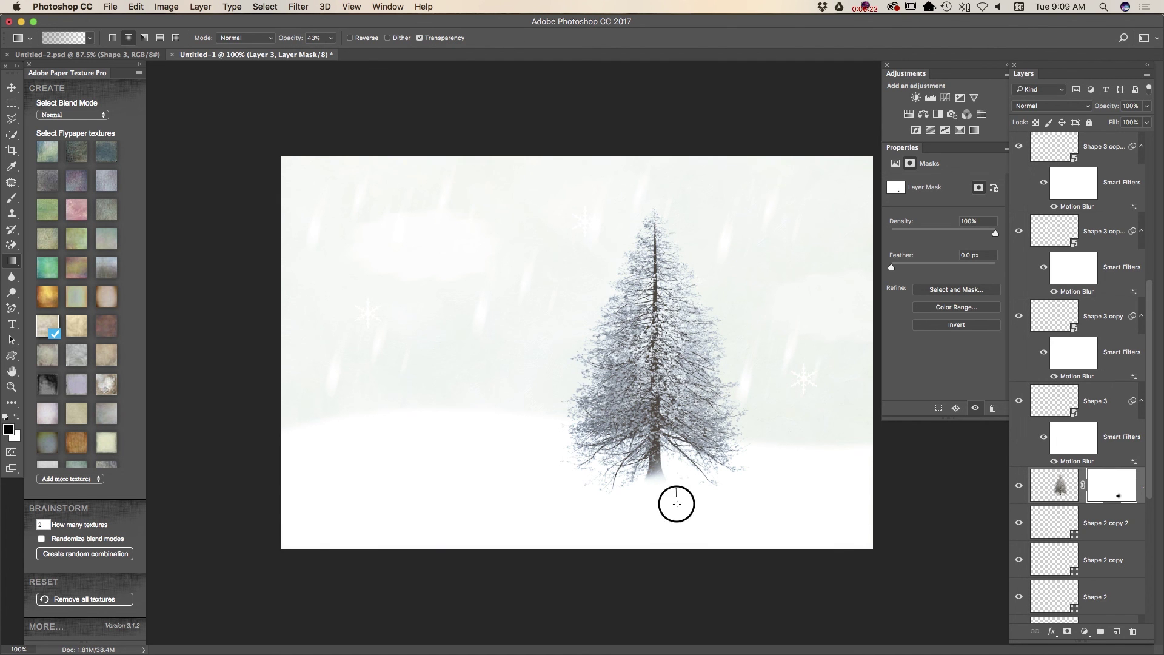
pyautogui.click(12, 88)
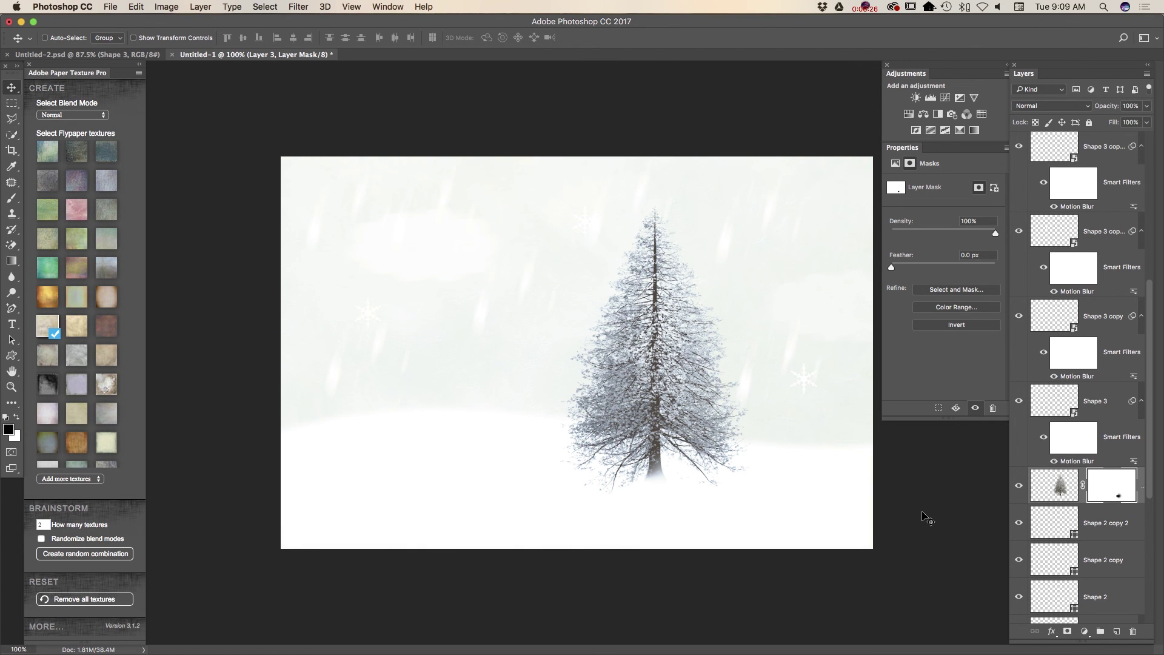